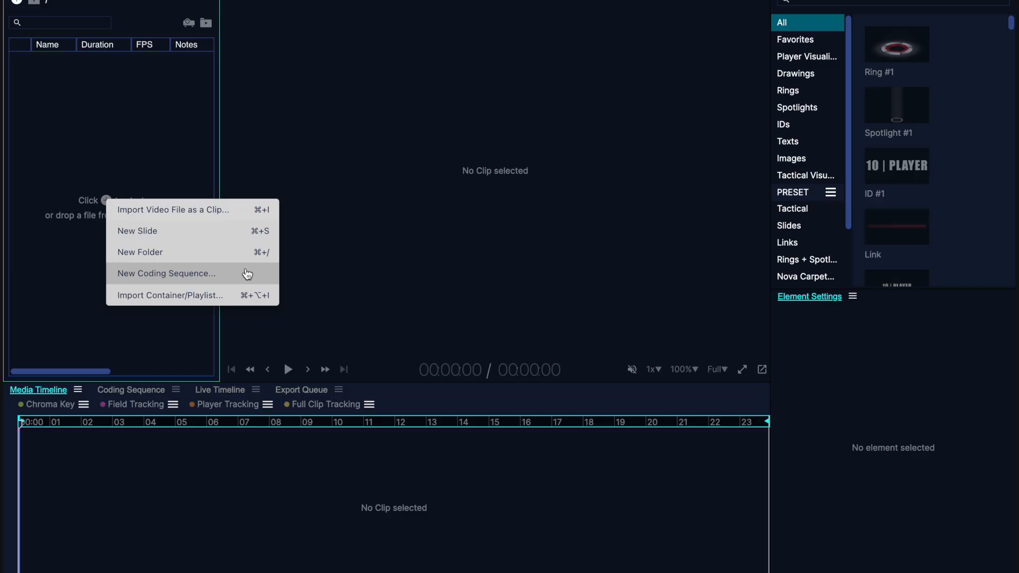
- Create a new coding sequence from leverkusen_bayern.mp4 in the full_games/Lev_Bay folder
click(248, 274)
click(350, 167)
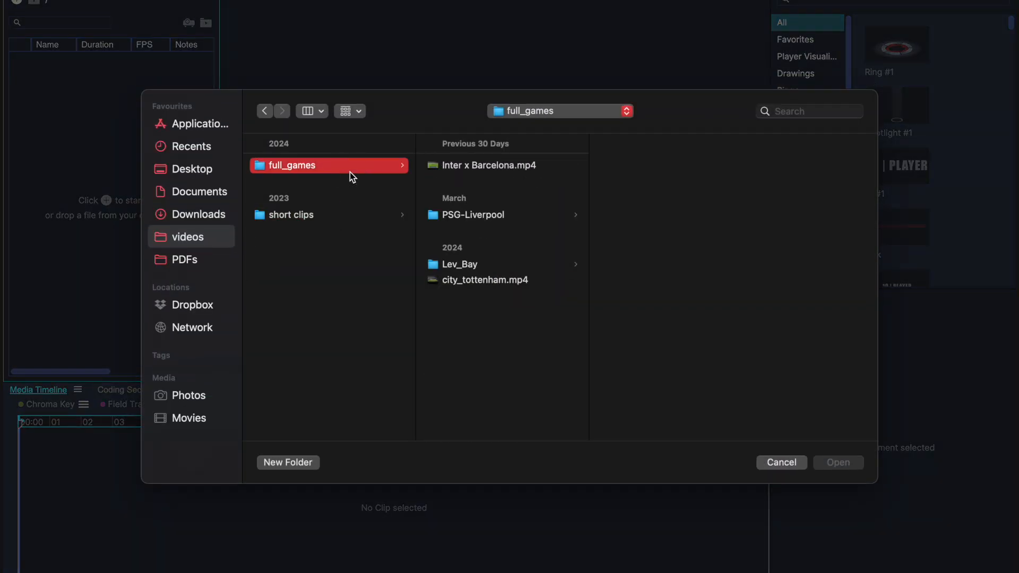
click(447, 265)
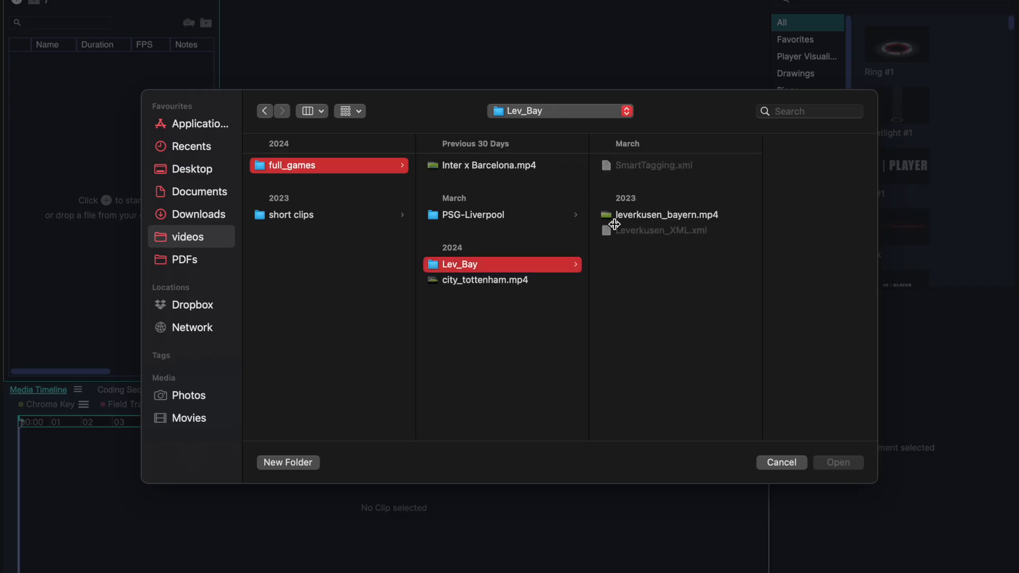
click(635, 213)
double_click(634, 213)
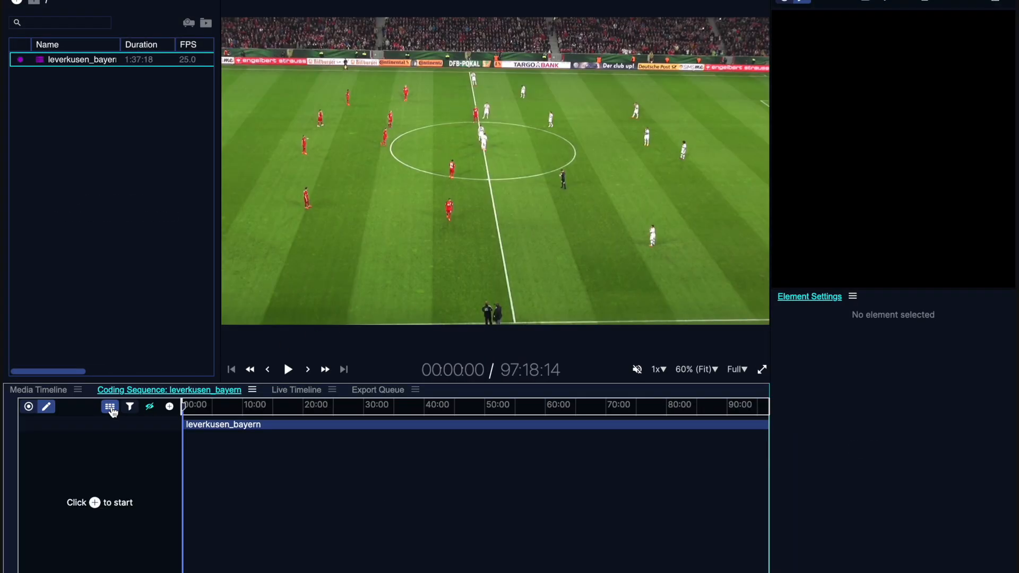
click(110, 407)
click(170, 407)
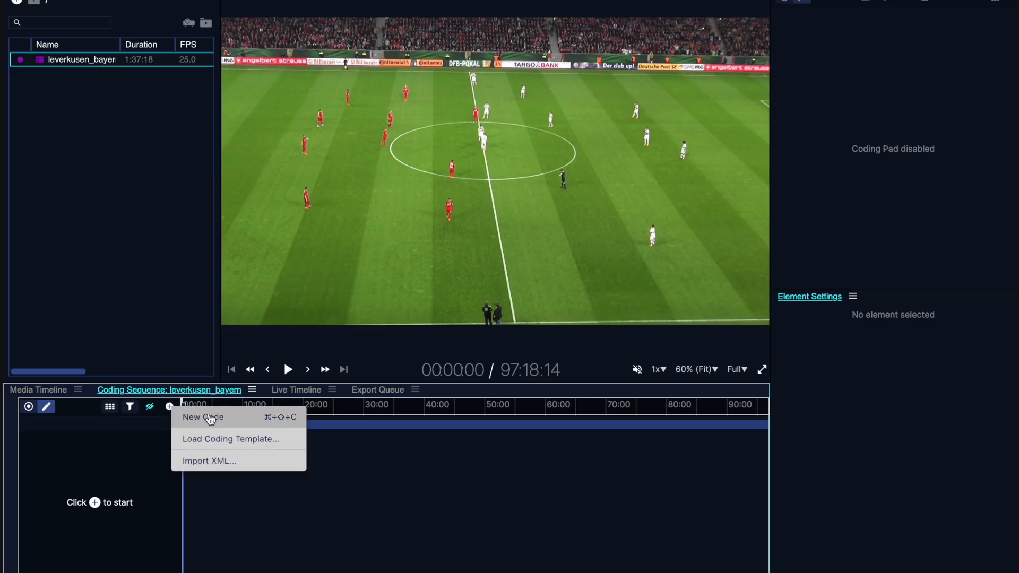
click(104, 413)
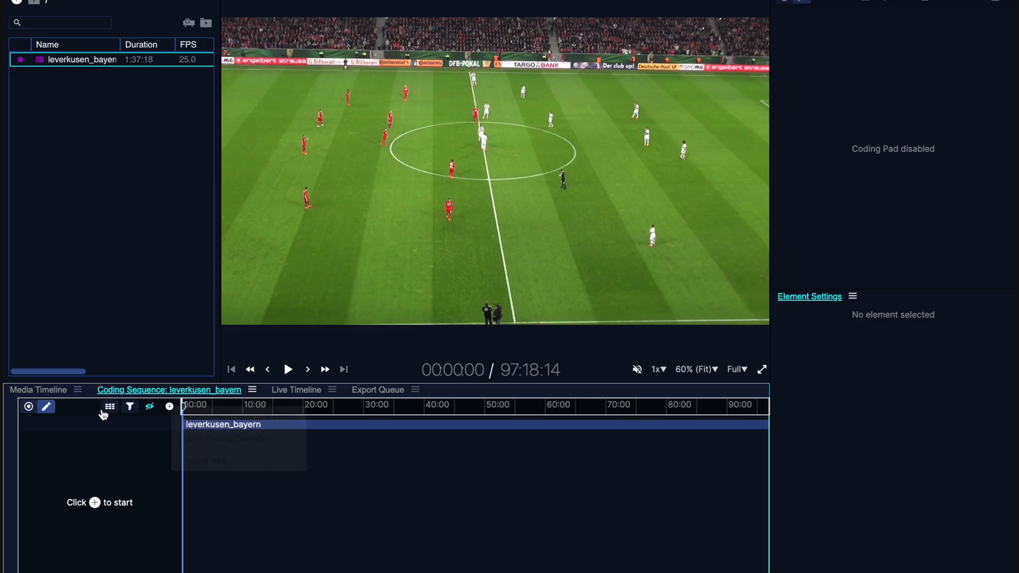
click(109, 412)
click(110, 412)
click(109, 412)
- Widen the coding pad area slightly and set the pad's background colour to white (RGB 255, 255, 255)
drag(767, 232, 748, 228)
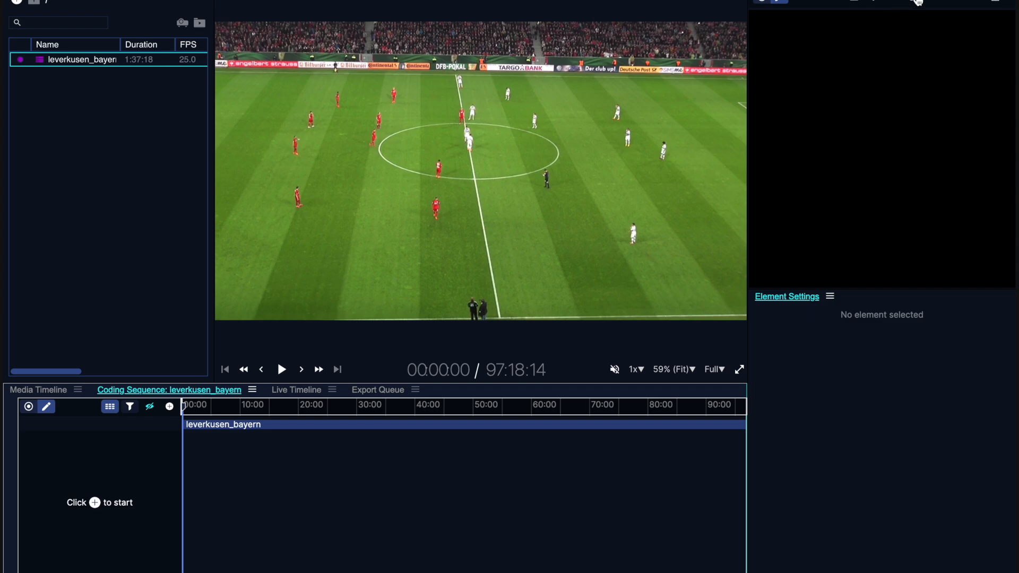
click(996, 3)
drag(864, 64, 750, 52)
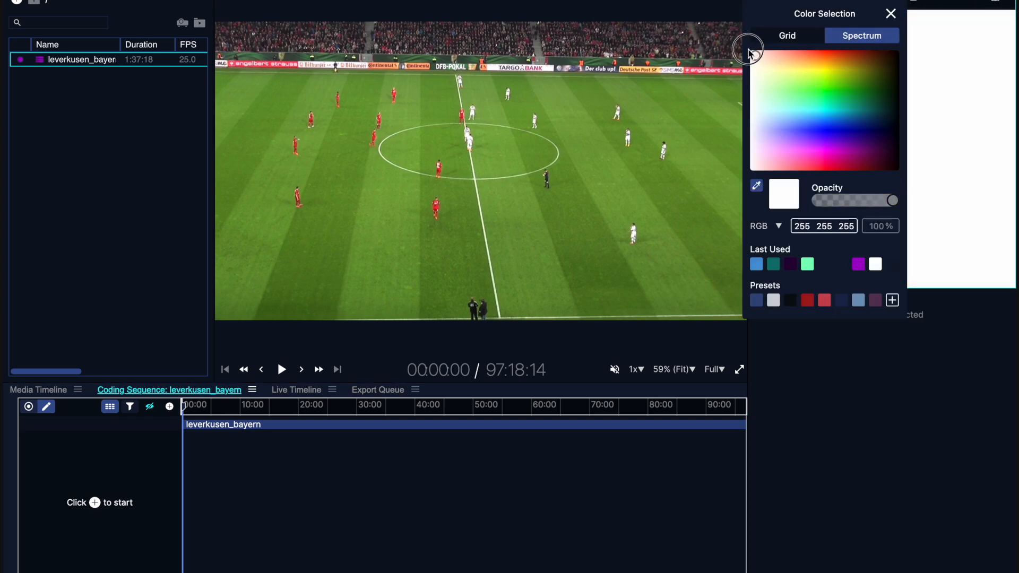
click(942, 80)
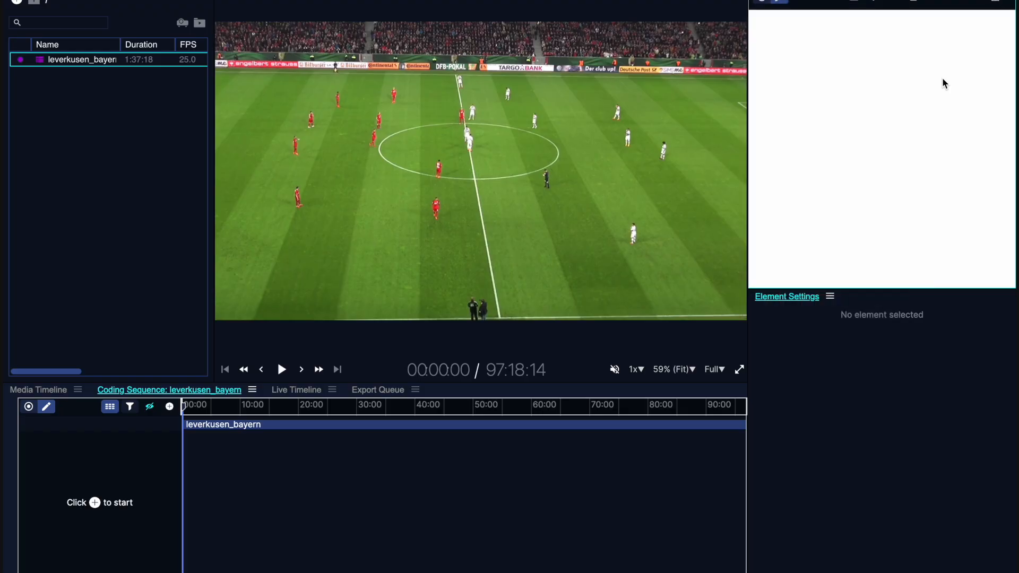
- Create a code named ATTACK on the coding pad
click(855, 4)
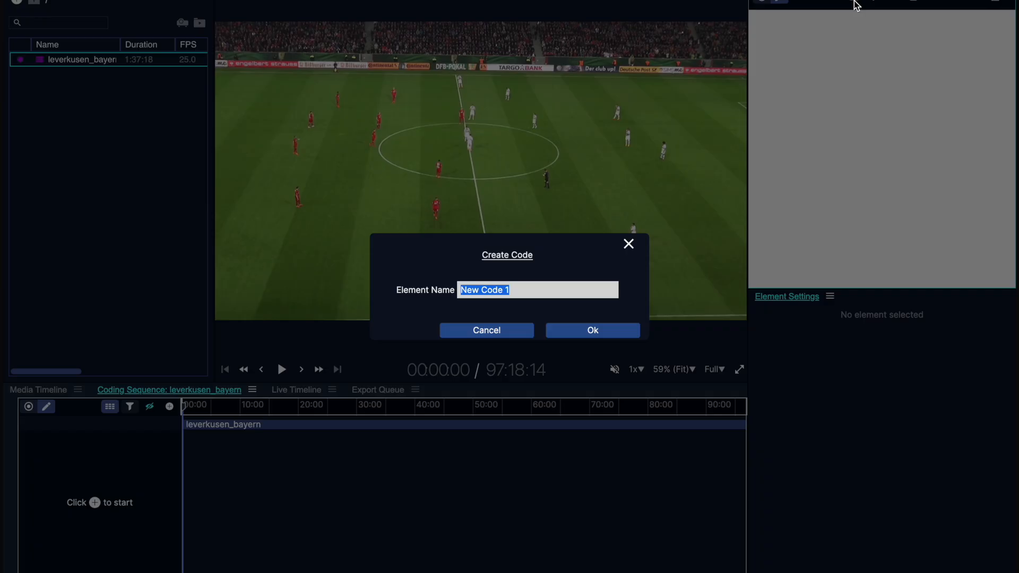
text(ATTACK)
key(Return)
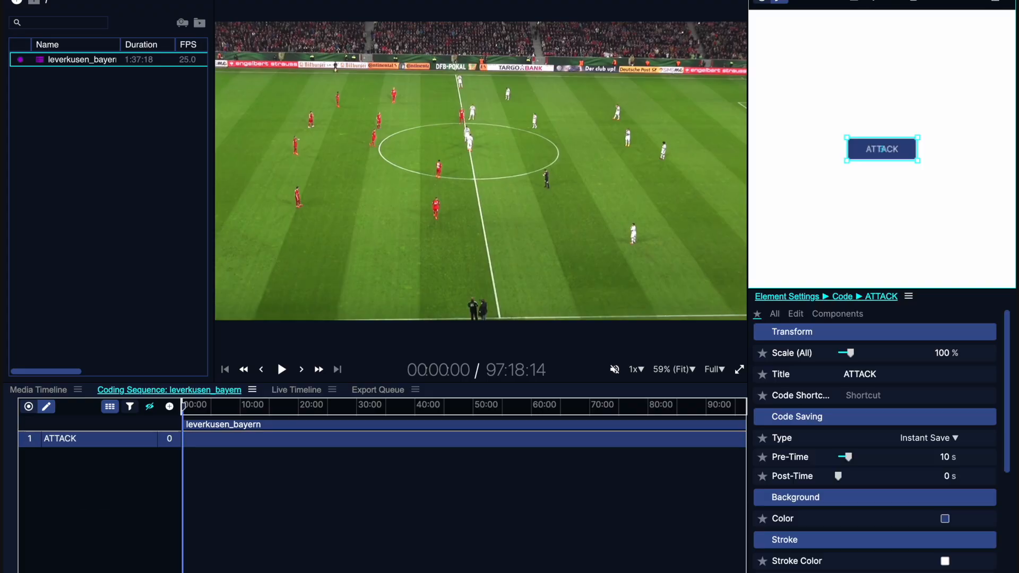
- Enlarge the ATTACK button into a nearly square block at 133 % scale in the pad's upper-left area
drag(900, 161, 864, 100)
drag(852, 354, 855, 354)
drag(895, 102, 859, 150)
- Set the stroke colour of the ATTACK button to black
scroll(878, 485, down, 1)
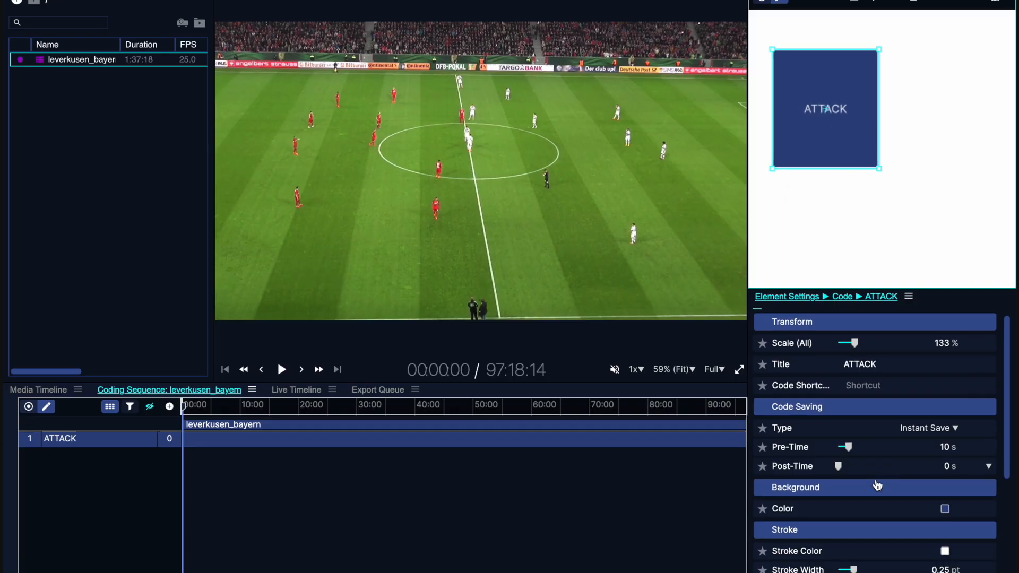
scroll(866, 474, down, 3)
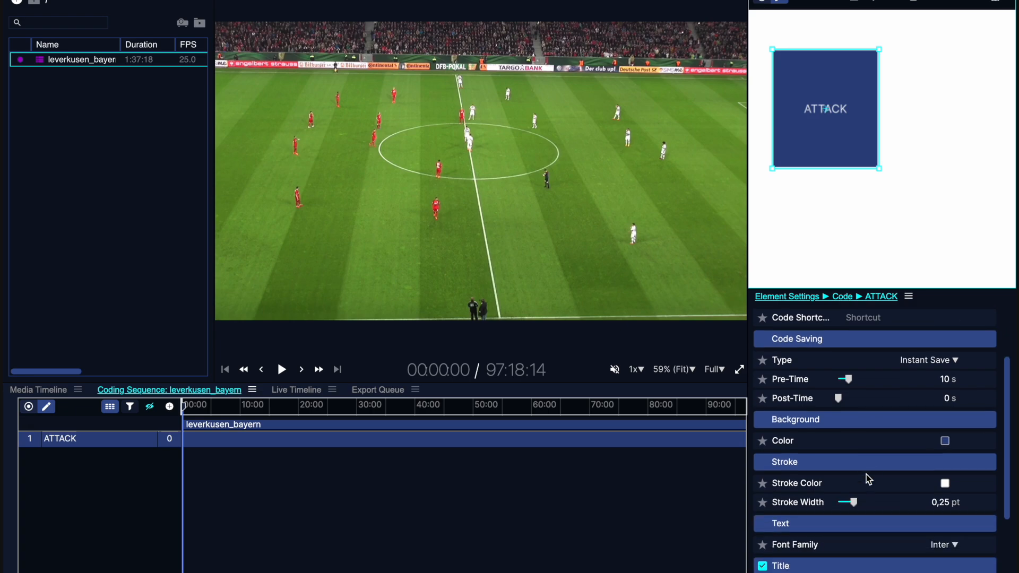
click(945, 483)
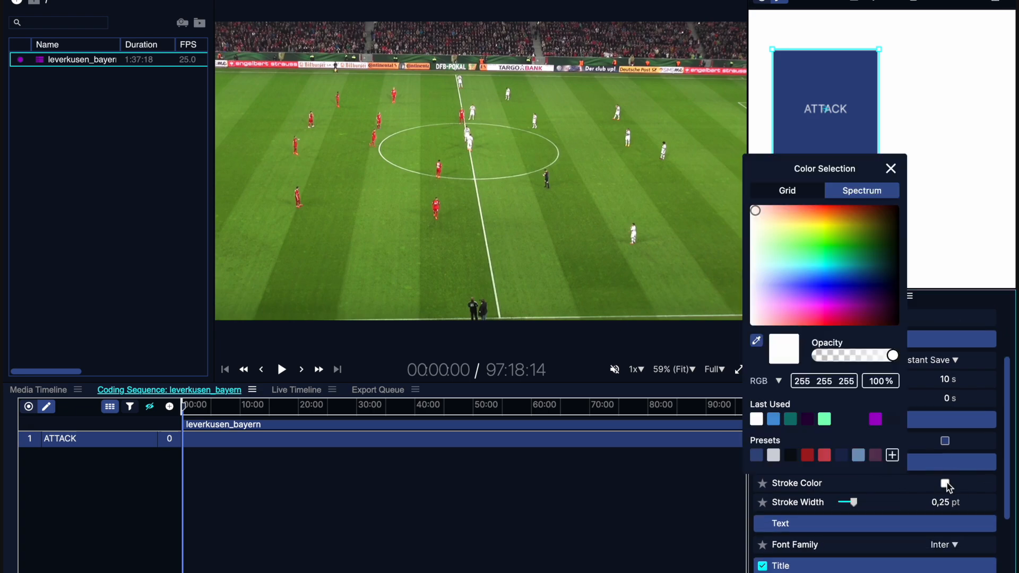
mouse_move(868, 313)
mouse_down()
mouse_move(894, 318)
mouse_move(903, 340)
mouse_up()
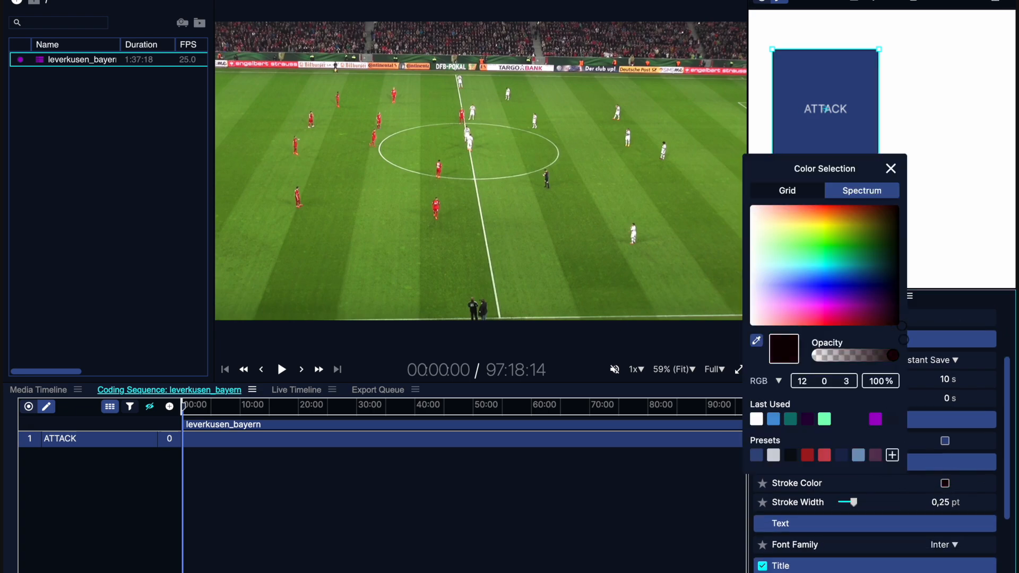
click(979, 474)
- Set the ATTACK button's font family to TT Commons Black
scroll(980, 471, down, 1)
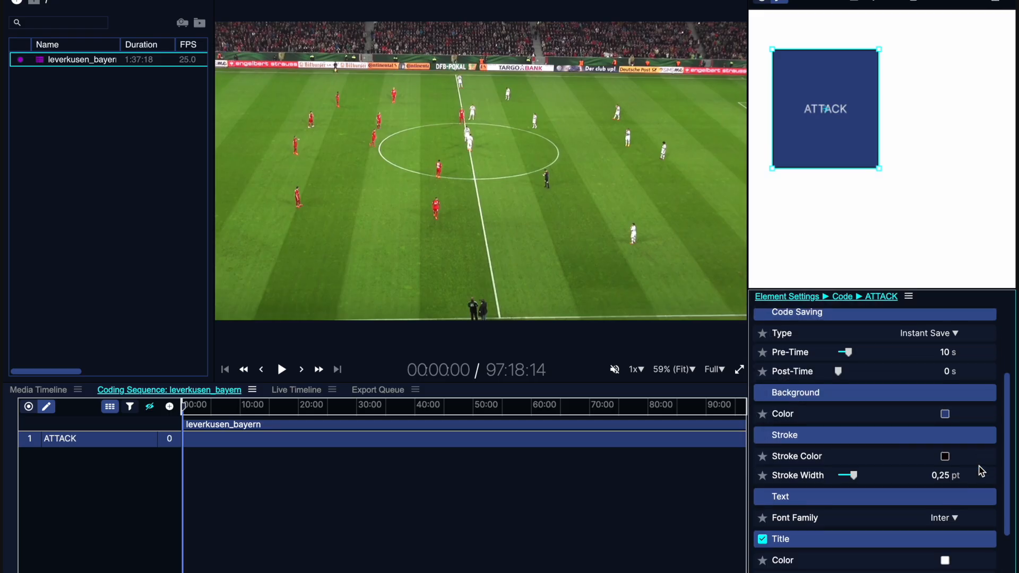
click(945, 518)
scroll(918, 453, down, 20)
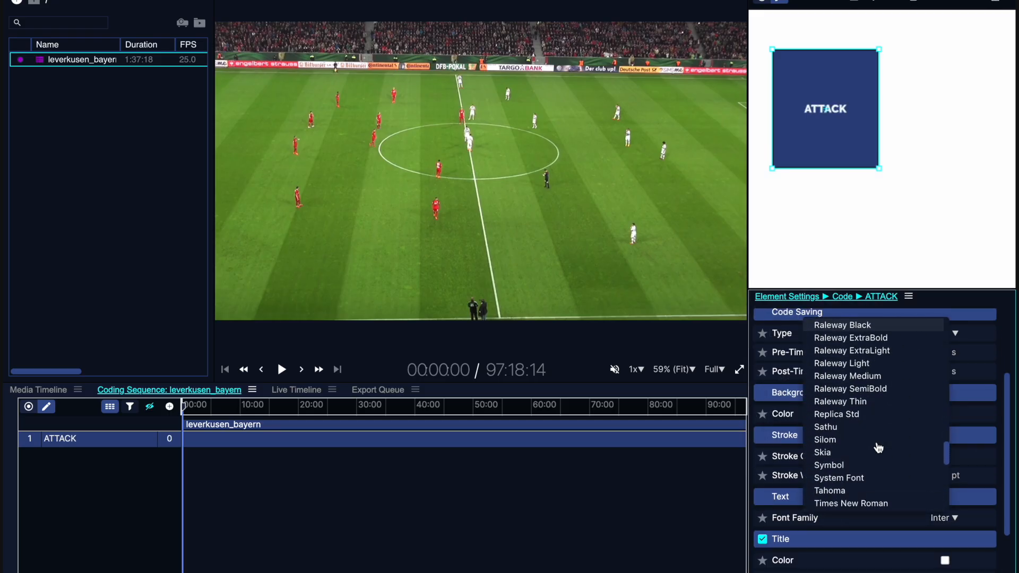
scroll(878, 447, down, 5)
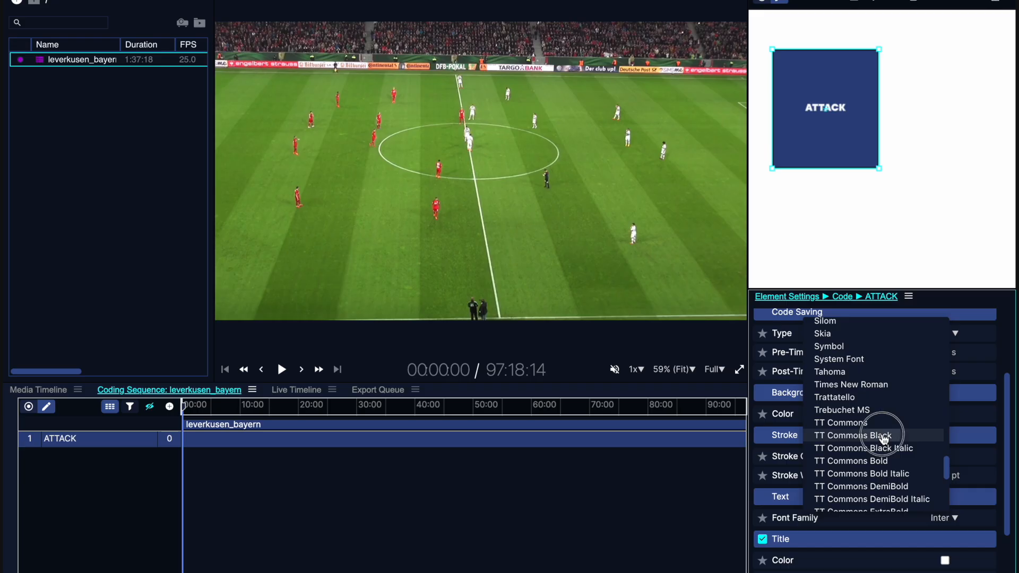
click(885, 437)
- Review the ATTACK code's title settings and full list of settings, and return to the favourite settings
scroll(963, 502, down, 3)
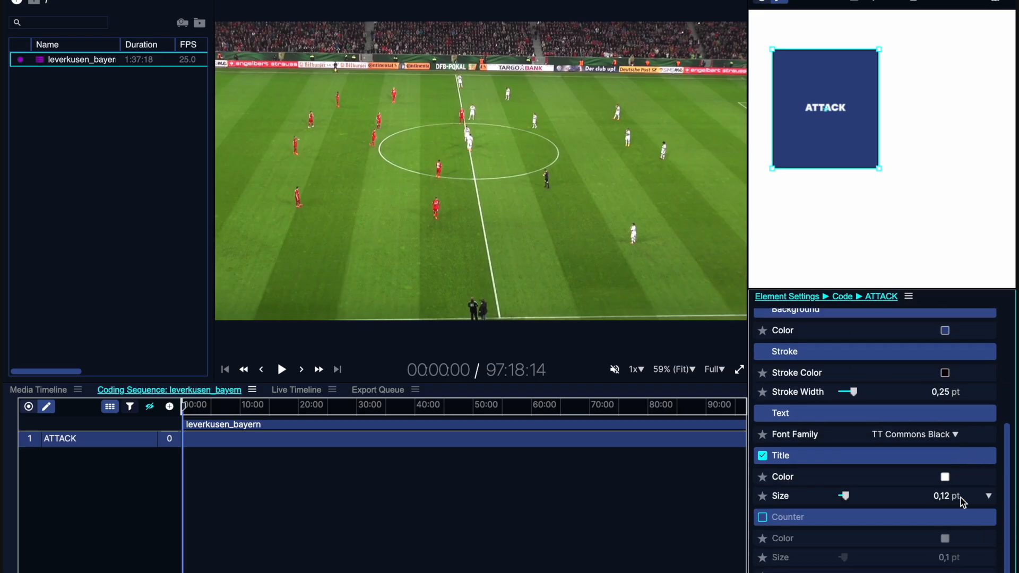
scroll(961, 498, up, 7)
click(774, 314)
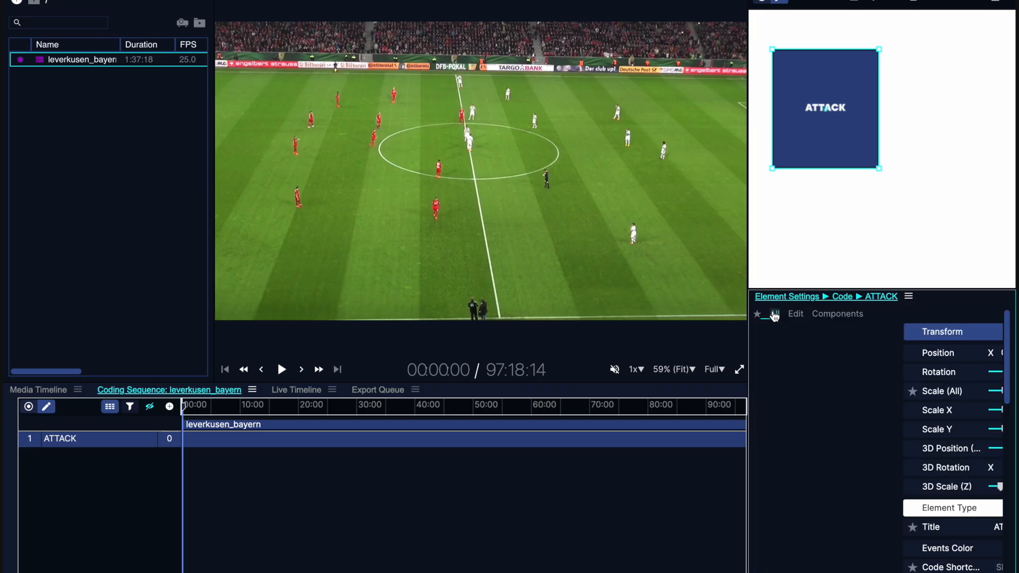
click(762, 353)
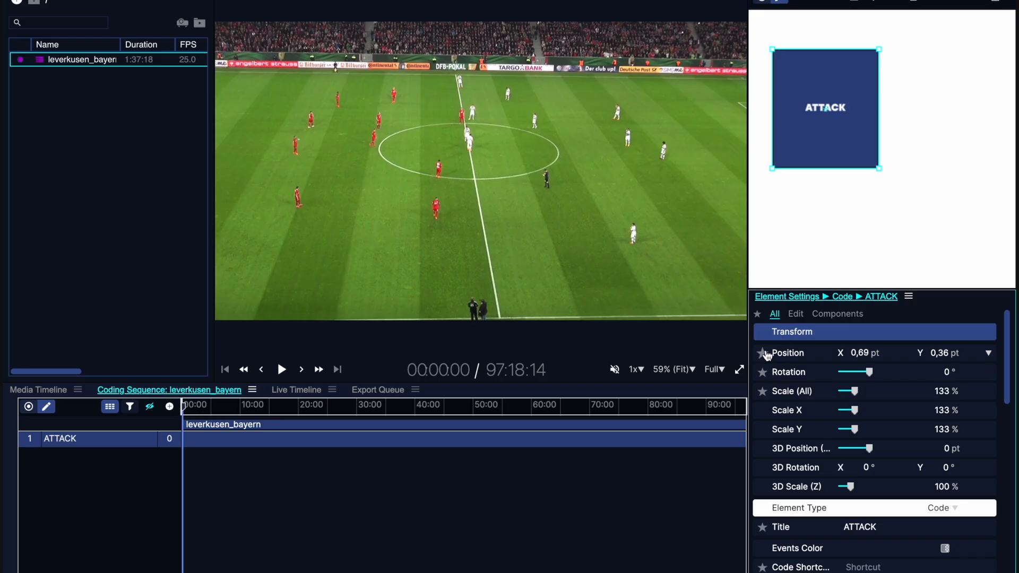
click(758, 314)
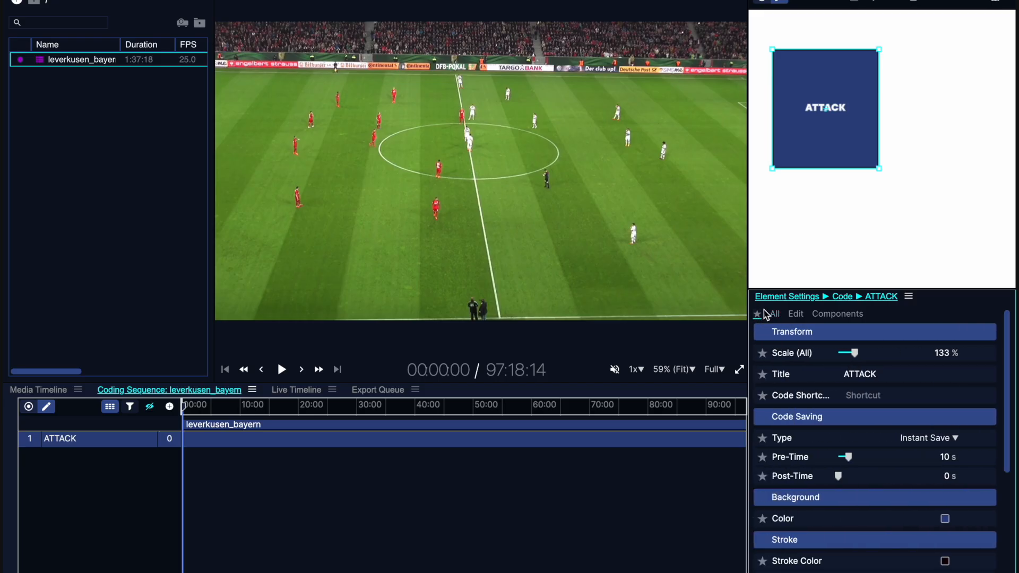
- Set the ATTACK code's saving type to Recording and its pre-time to 0 s
click(948, 440)
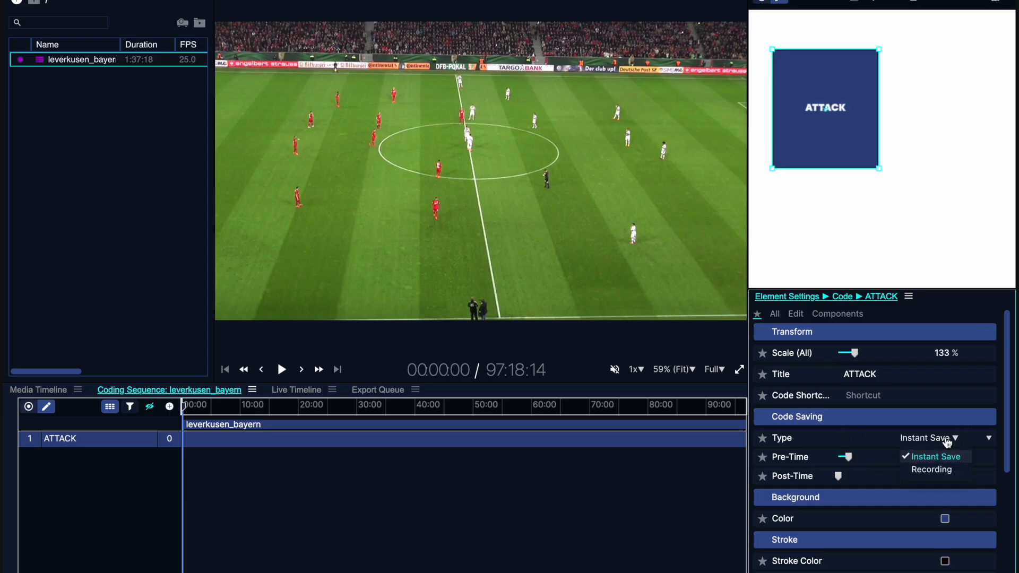
click(934, 469)
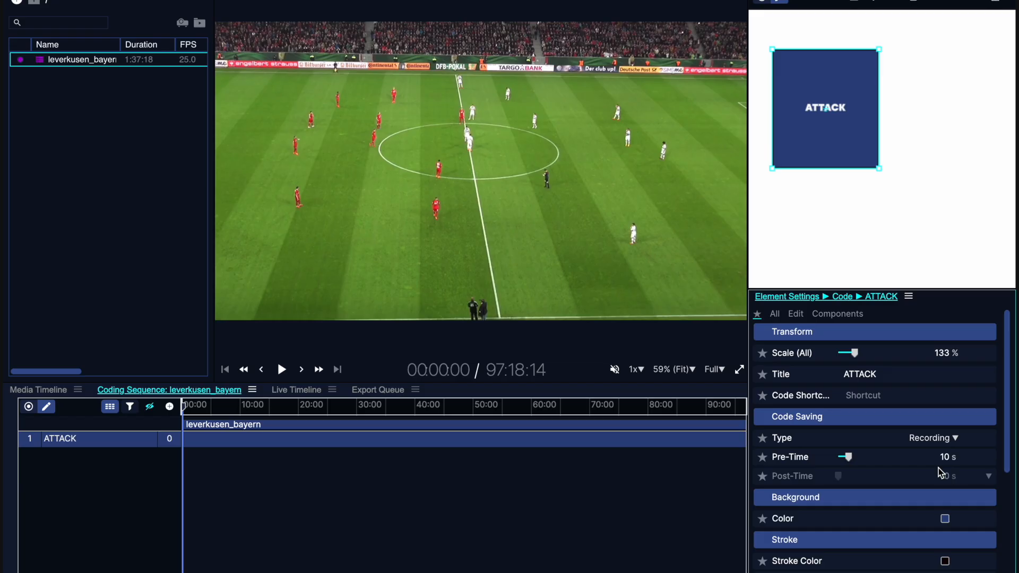
click(848, 458)
drag(849, 459, 838, 458)
- Record an ATTACK event of about 2 seconds from the start of the match, leave recording mode and pause playback
click(761, 2)
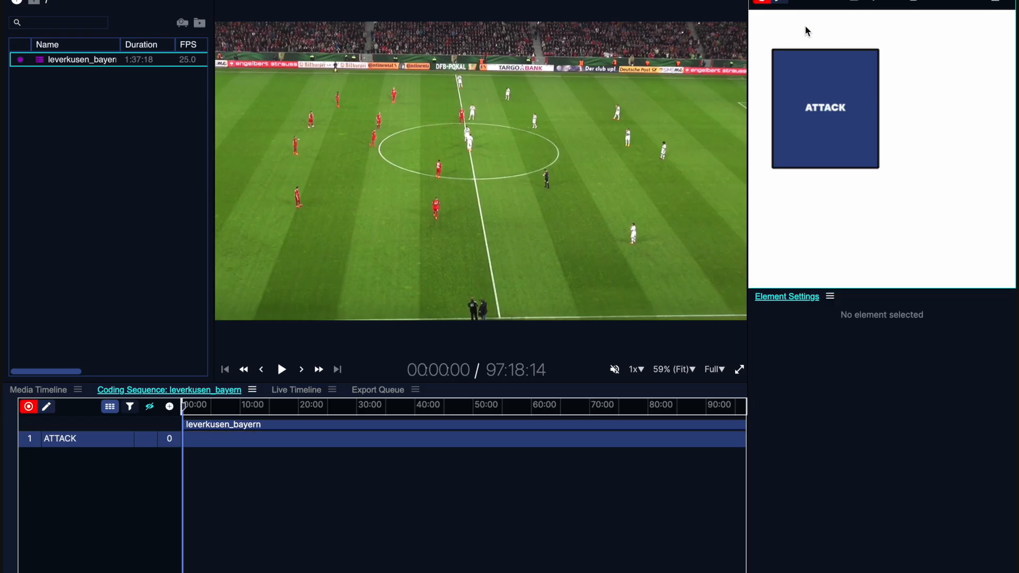
click(845, 99)
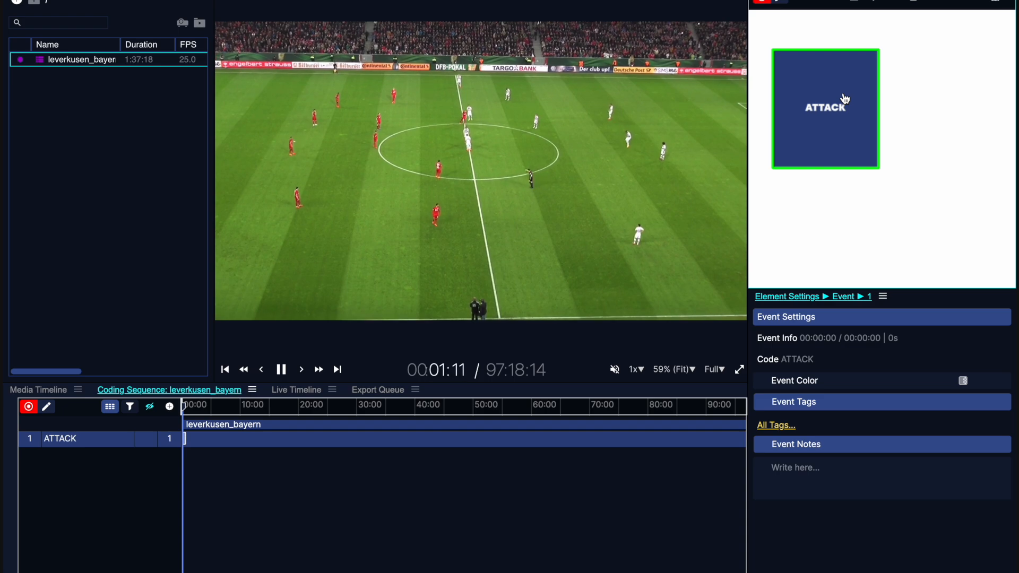
click(844, 95)
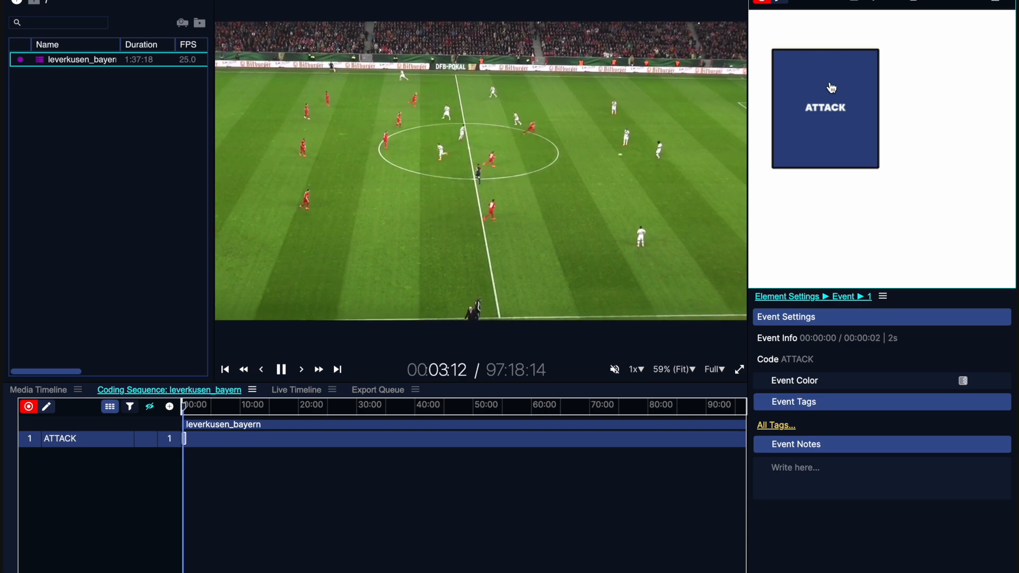
click(762, 2)
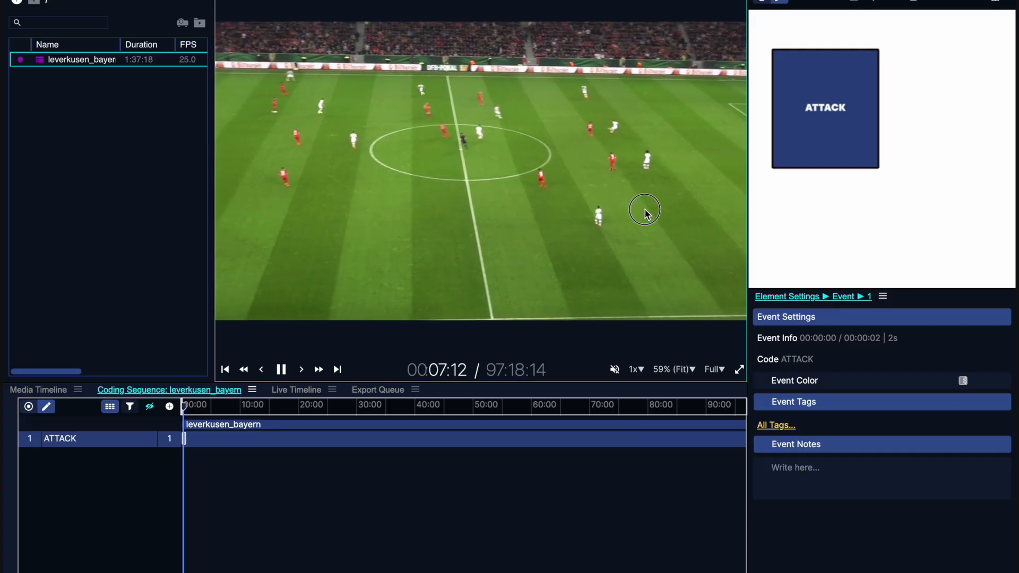
click(287, 369)
- Switch the ATTACK code's saving type to Instant Save and set its pre-time to 13 s
click(840, 94)
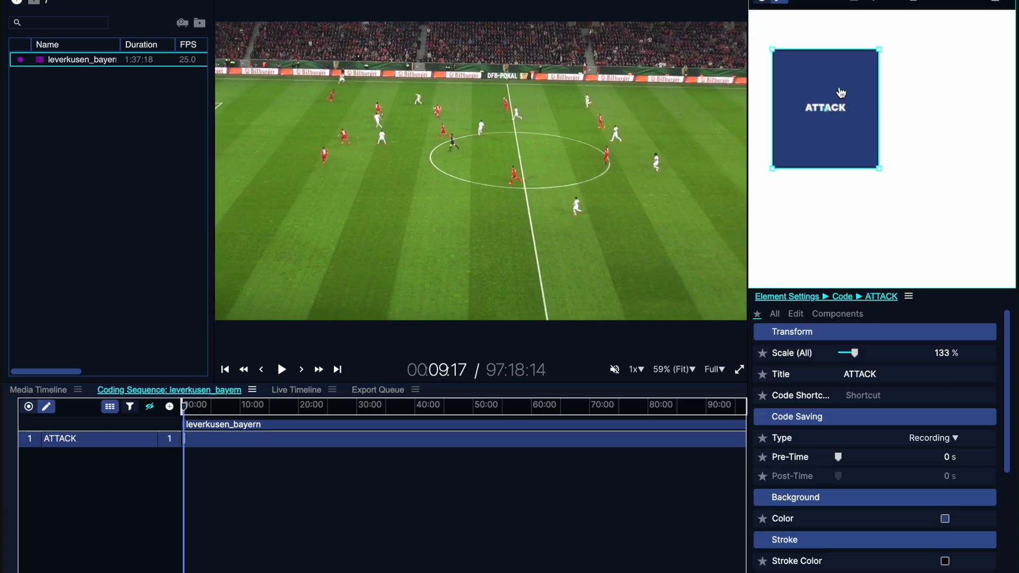
click(926, 439)
click(944, 456)
drag(838, 458, 853, 460)
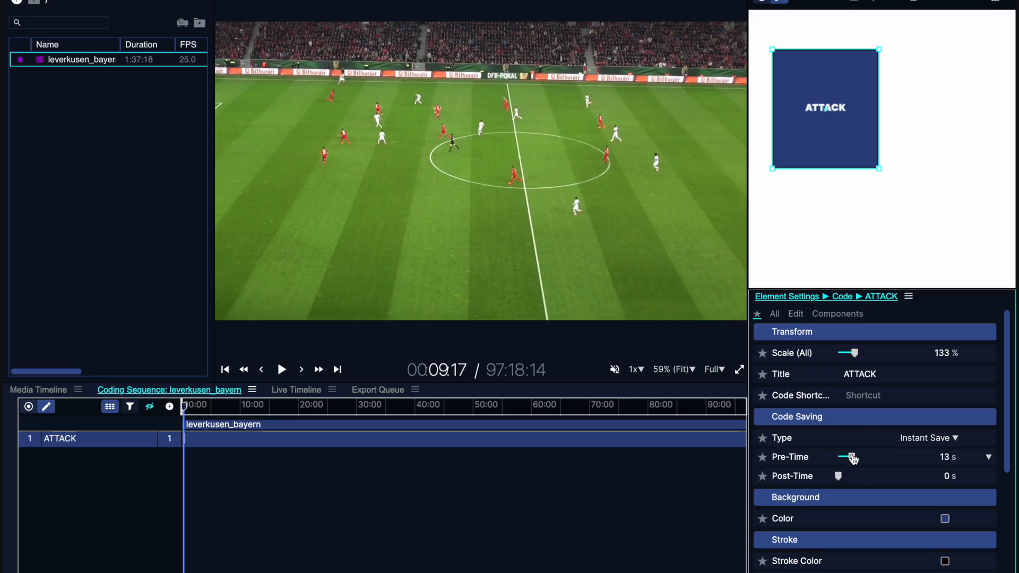
- Tag an instant-save ATTACK event at the current playhead in recording mode and return to edit mode
click(766, 3)
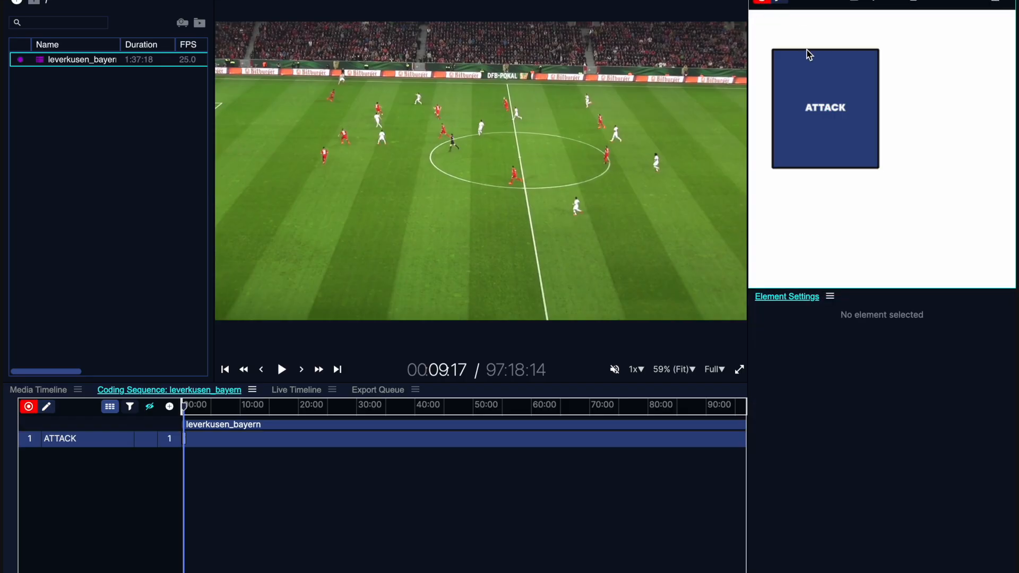
click(815, 96)
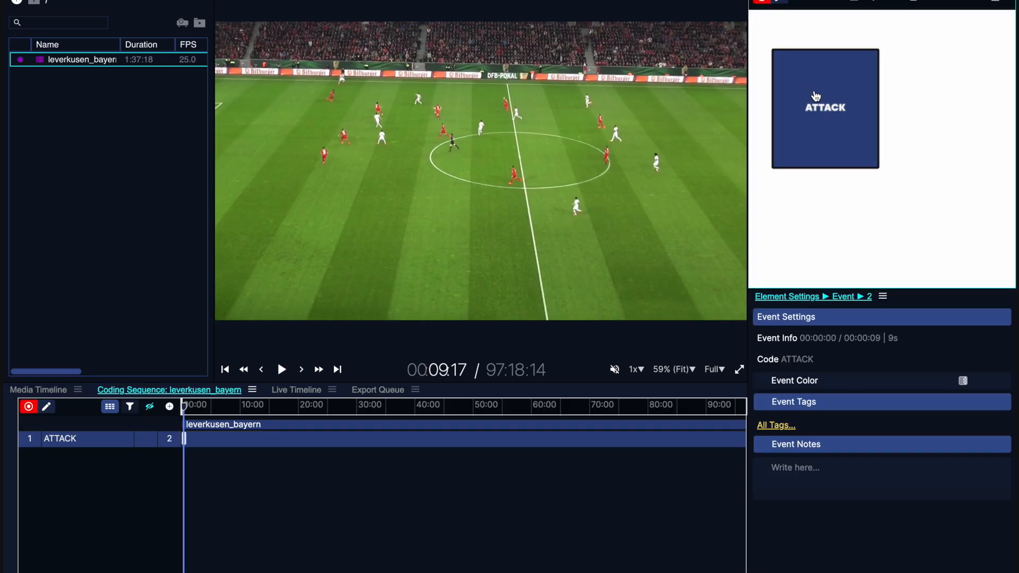
click(781, 4)
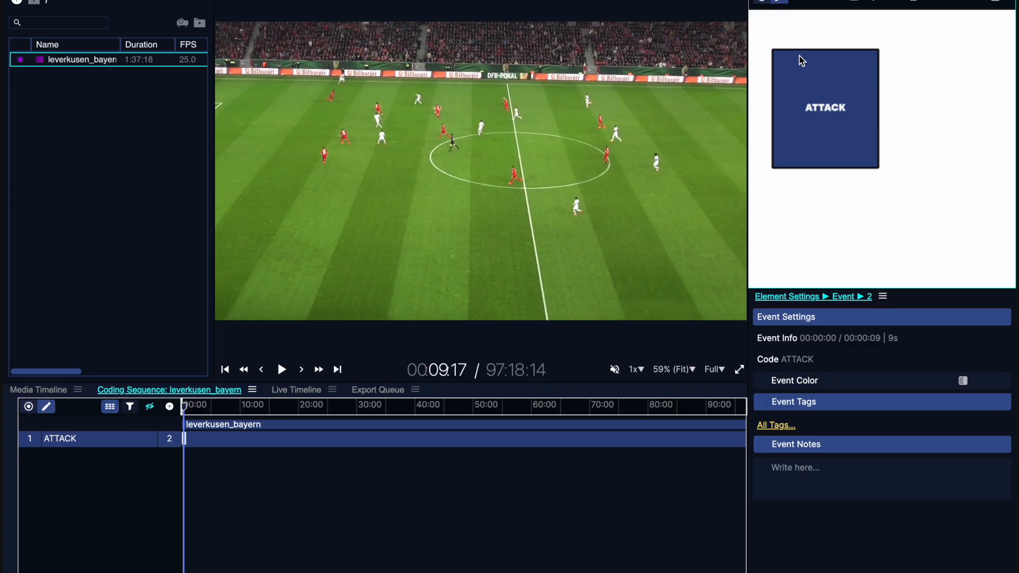
- Duplicate the ATTACK button twice, placing one copy beside the original and the other below them
click(801, 67)
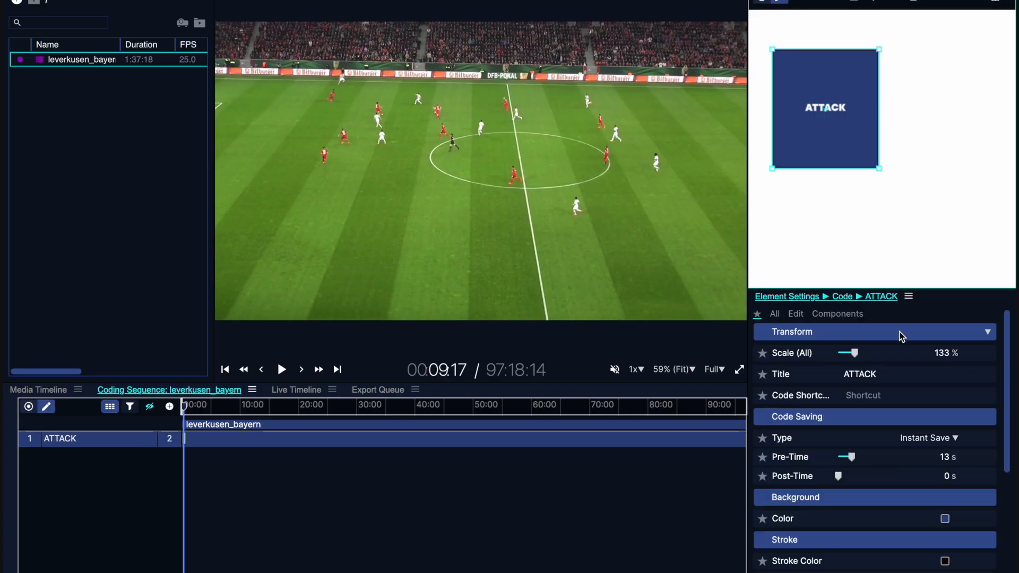
right_click(837, 75)
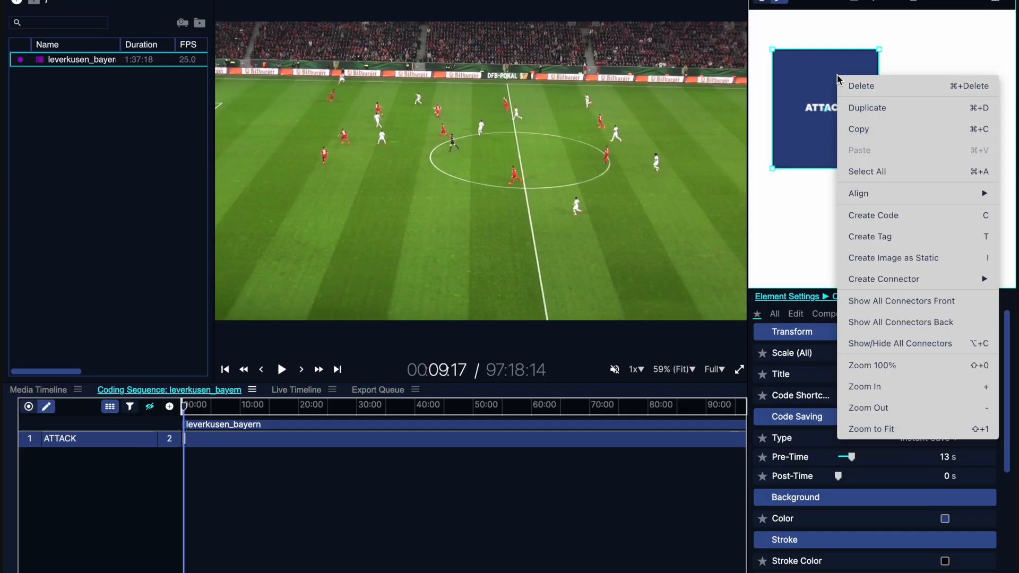
click(896, 108)
drag(850, 106, 957, 90)
drag(847, 147, 880, 236)
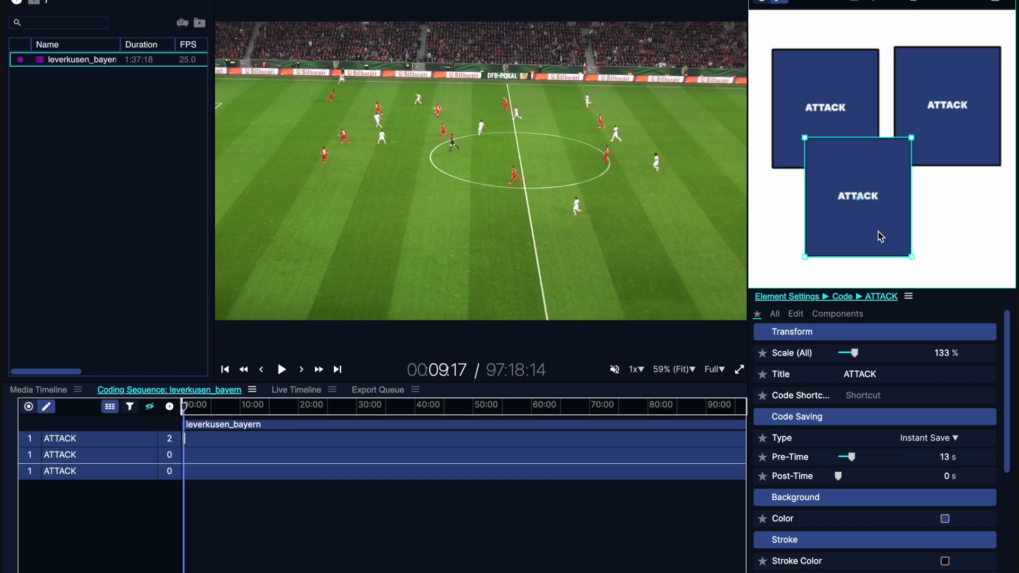
- Delete the ATTACK copy that overlaps the other two buttons from below
right_click(881, 236)
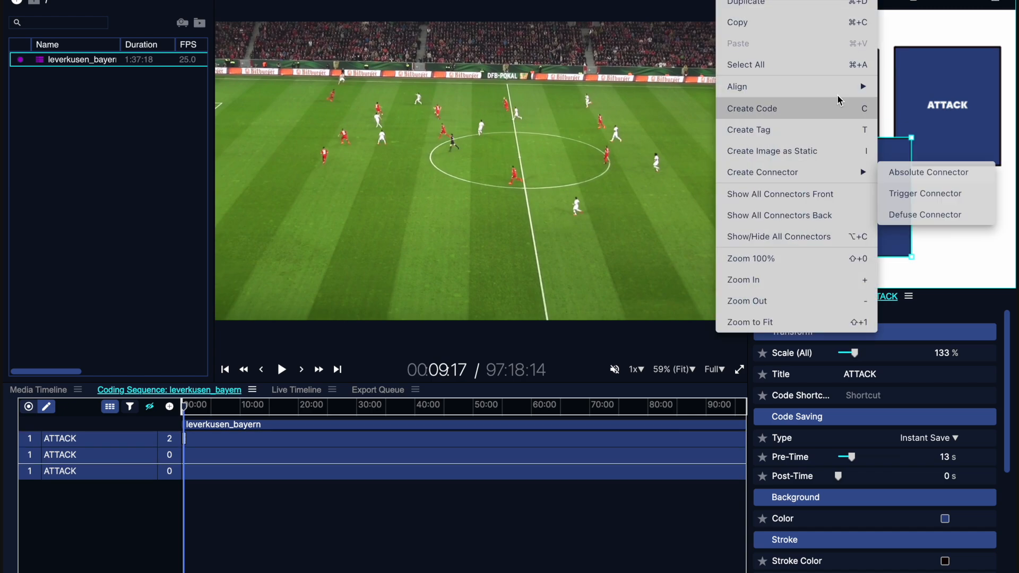
click(848, 2)
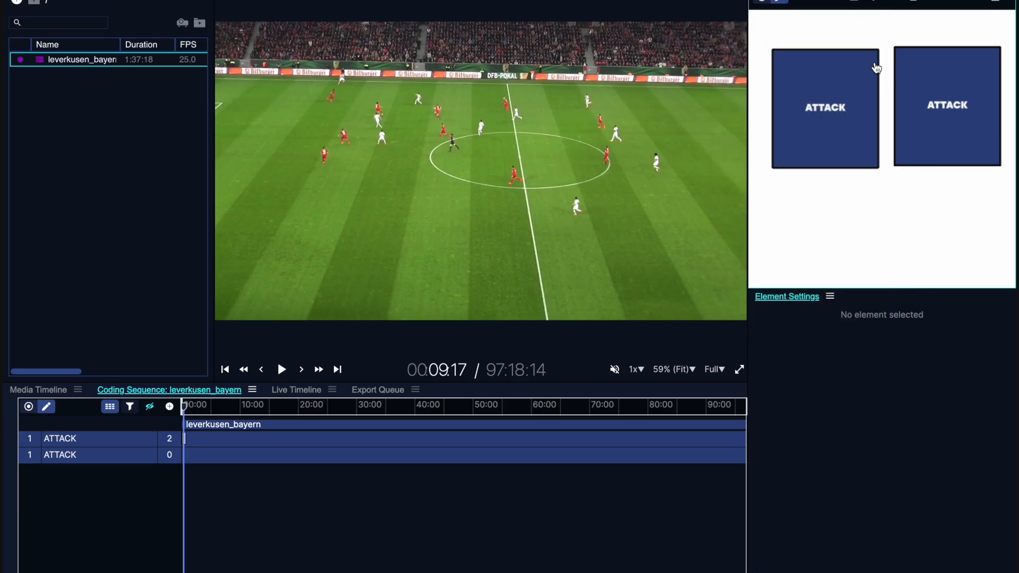
- Create a tag named SHOTS and place it in the empty area below the two ATTACK buttons
click(876, 3)
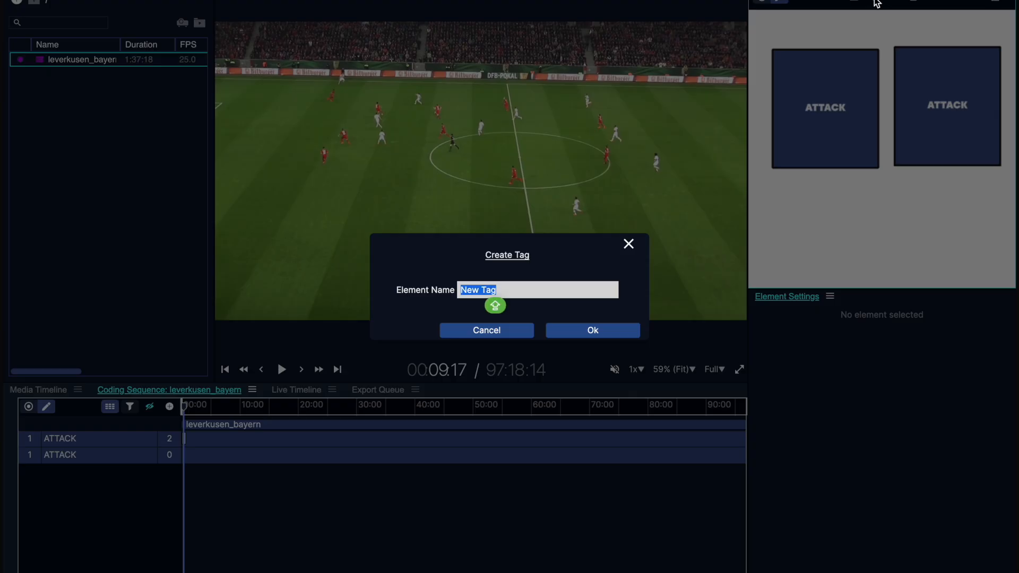
text(SHOTS)
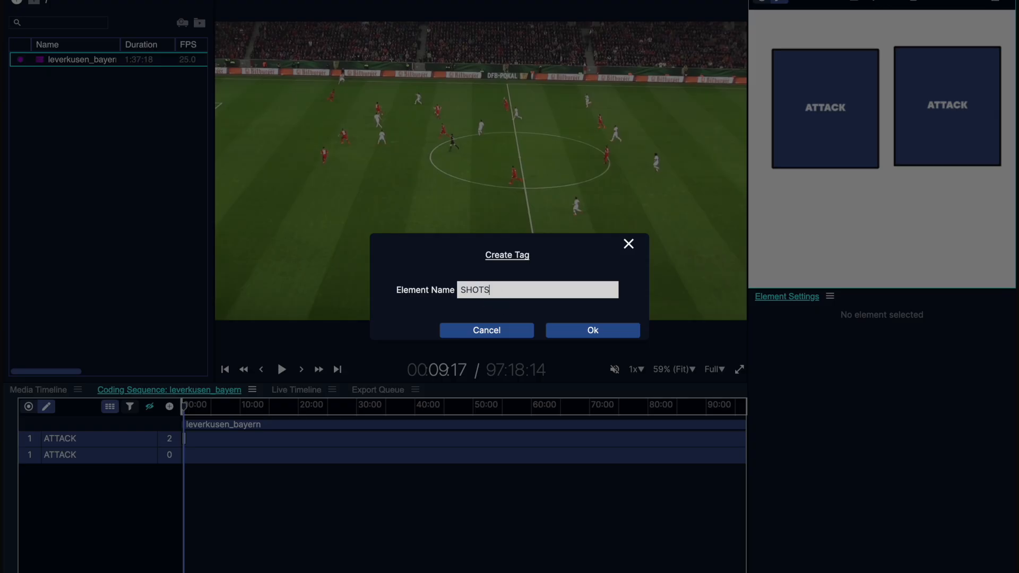
key(Return)
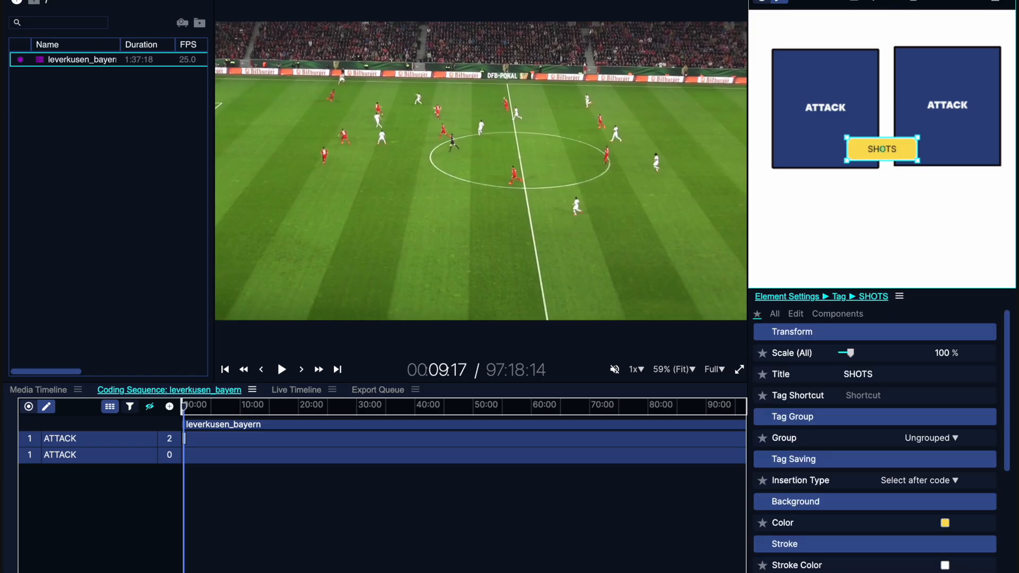
drag(905, 156, 909, 203)
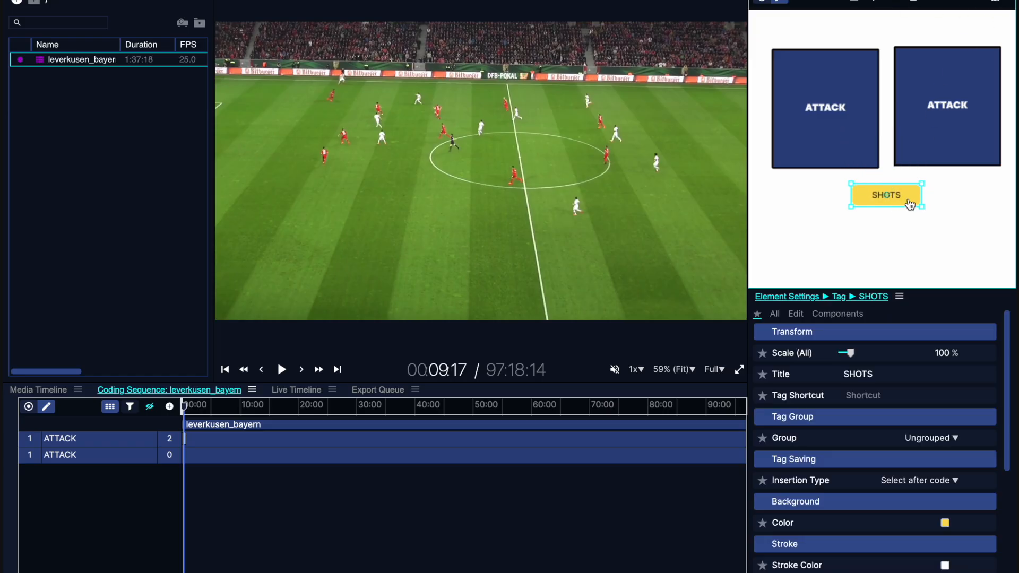
- Assign the SHOTS tag to a new tag group named ATTACK, leaving the insertion type at Select after code
click(935, 482)
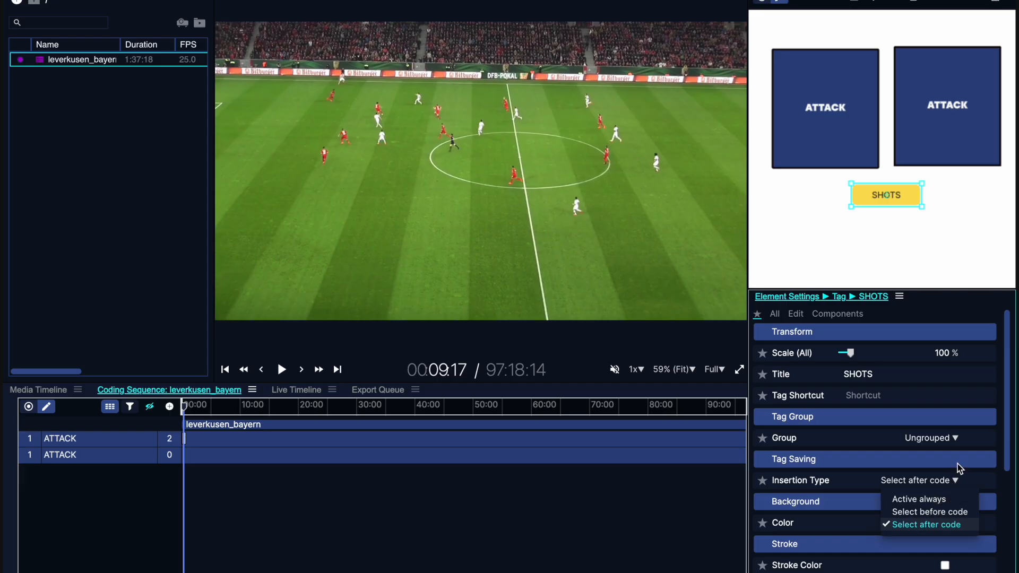
click(950, 481)
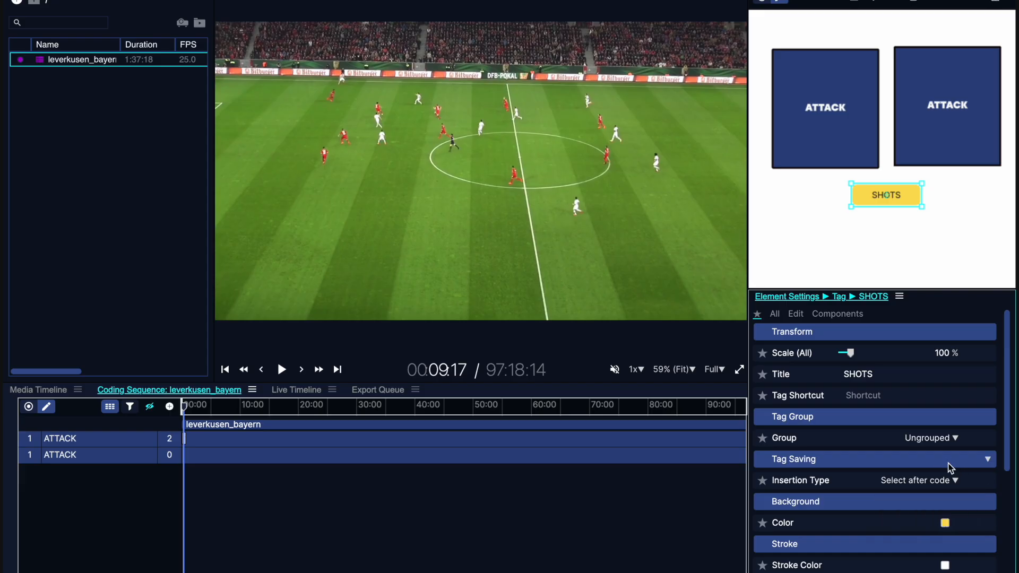
click(956, 439)
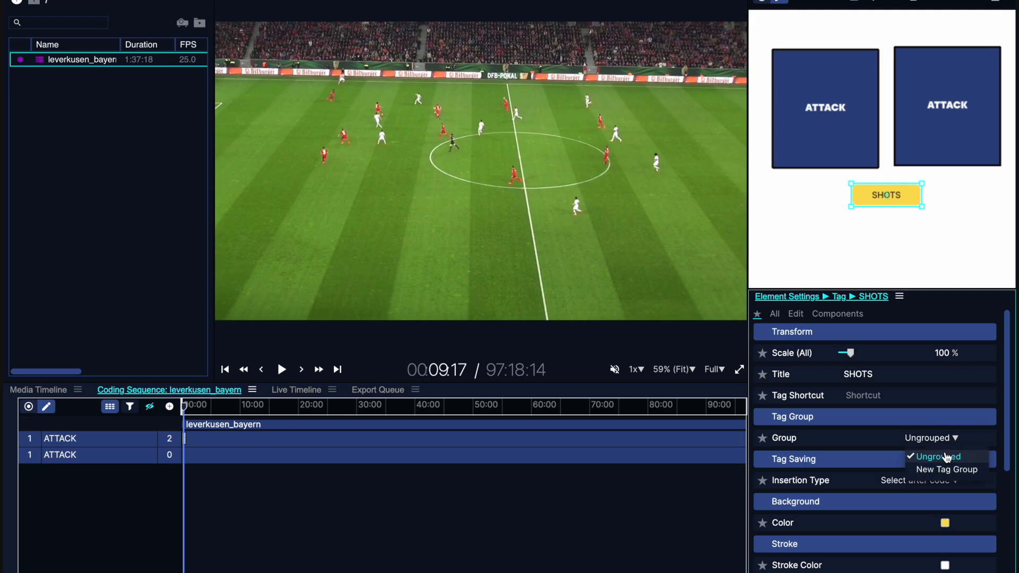
click(941, 470)
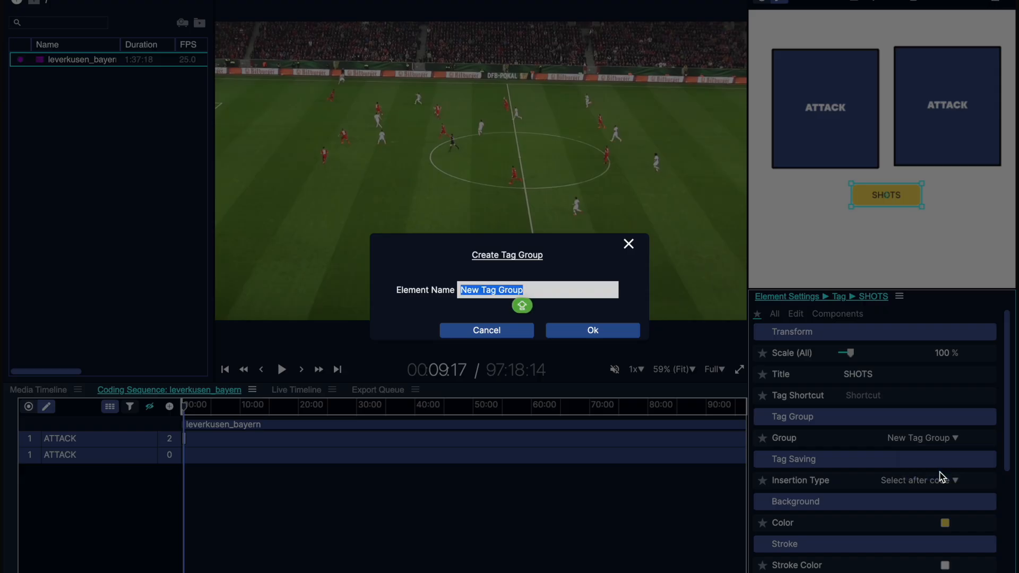
text(ATTACK)
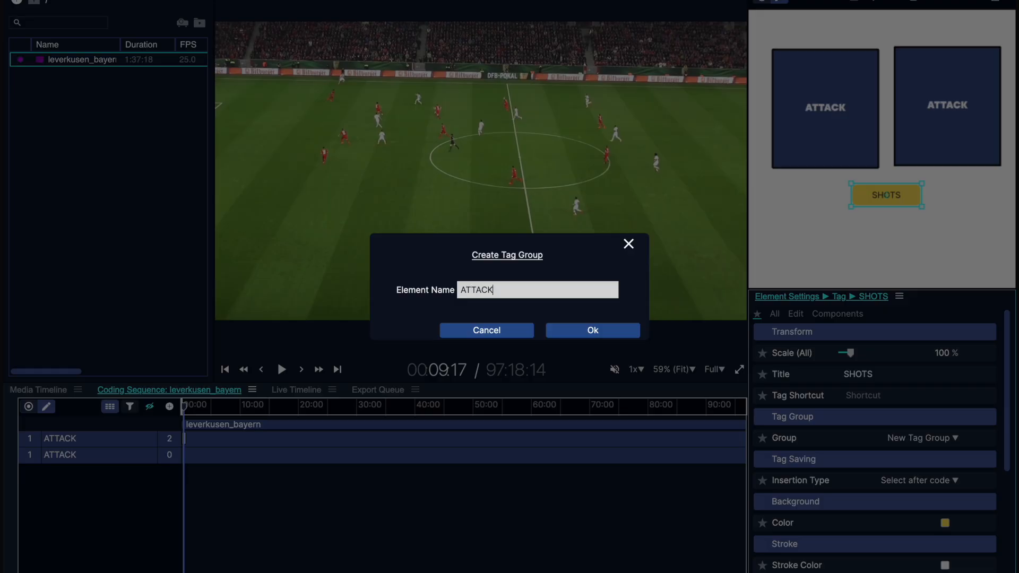
key(Return)
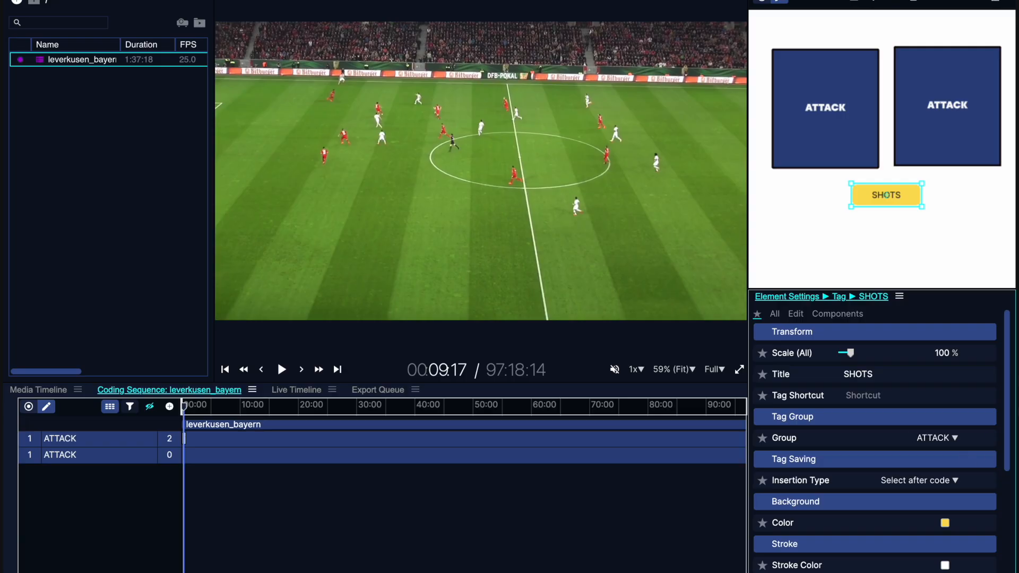
- Move the SHOTS tag onto the first ATTACK button beneath its label, and place a duplicate of the tag above the label
drag(918, 205, 858, 154)
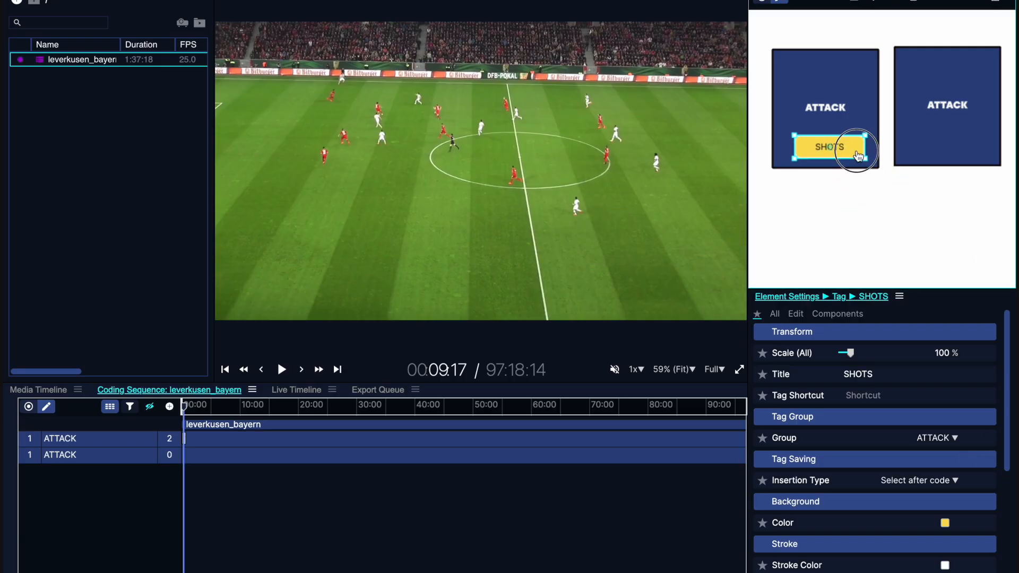
right_click(858, 155)
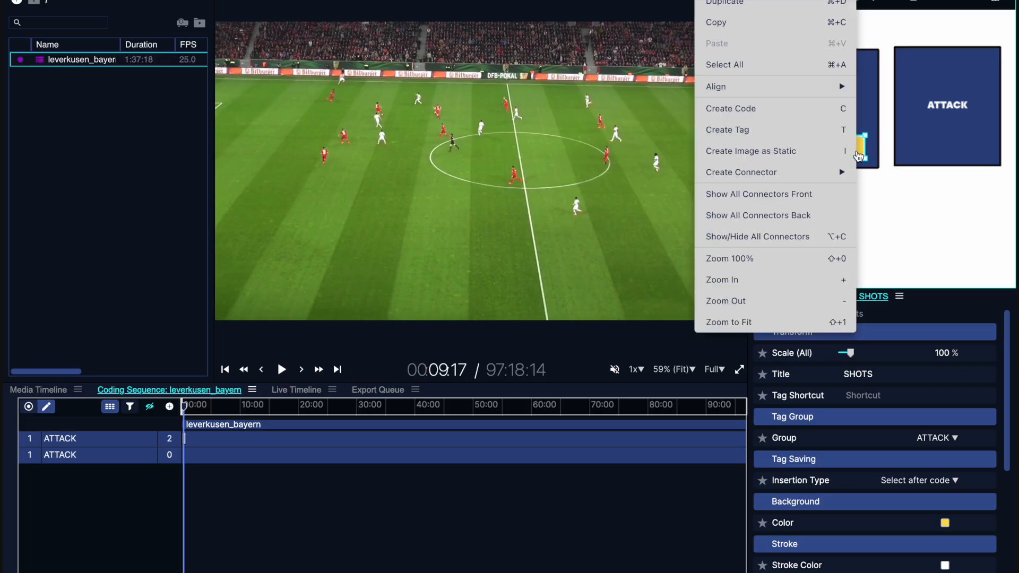
click(774, 8)
drag(842, 149, 845, 79)
click(831, 149)
click(849, 78)
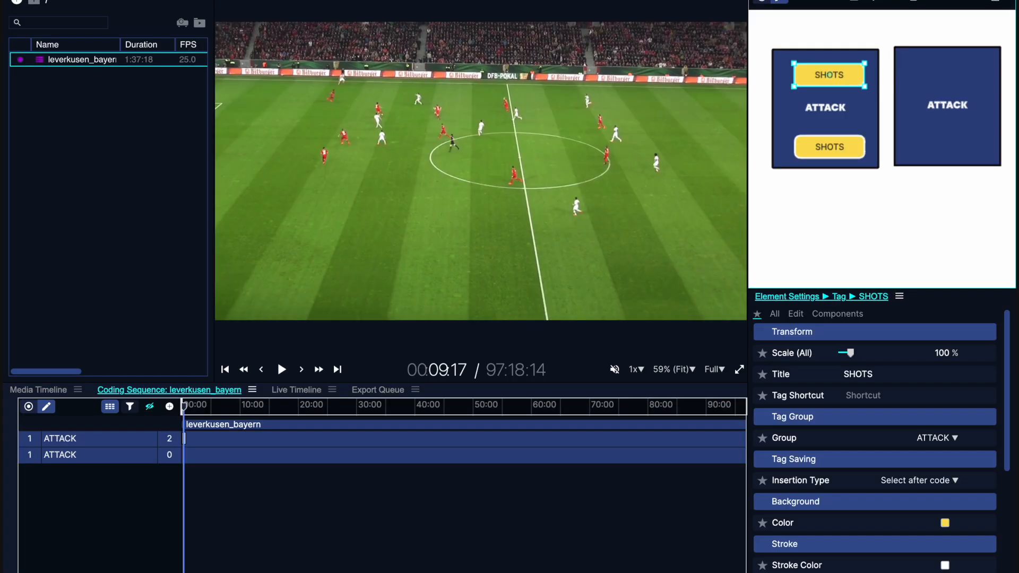
right_click(829, 74)
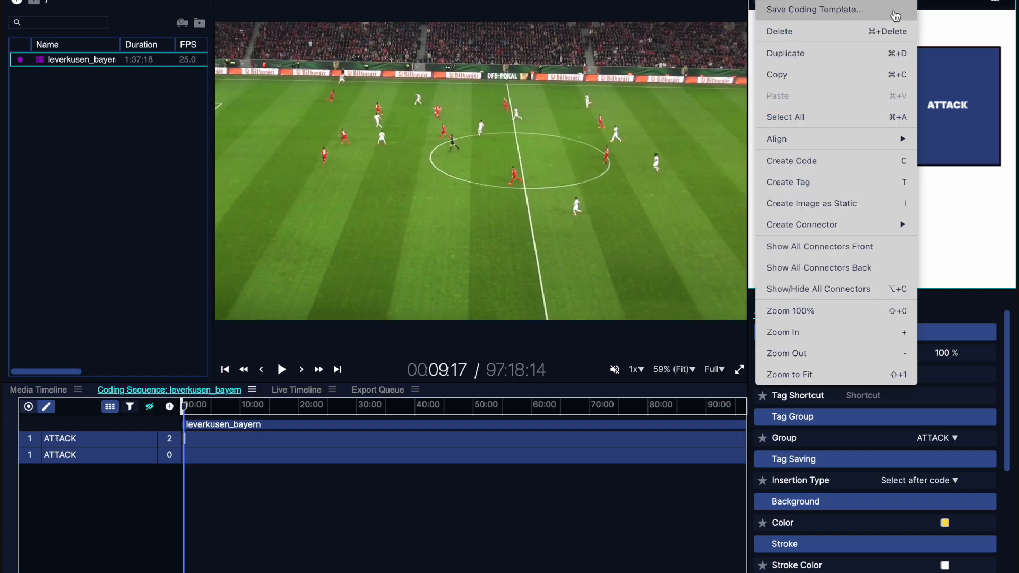
click(948, 30)
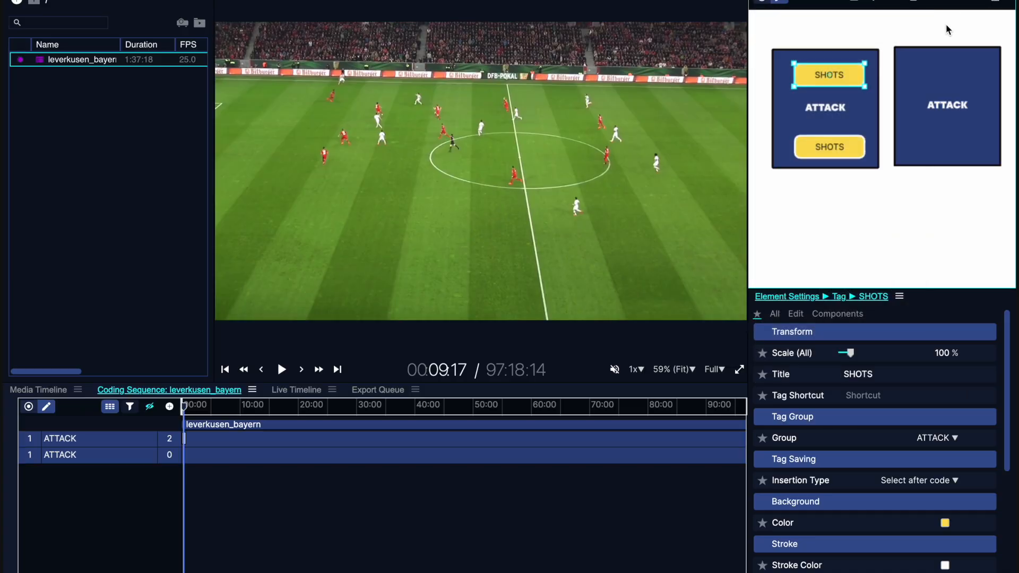
- Enter recording mode and play the match at 2x speed, skipping ahead to about 00:28
click(761, 3)
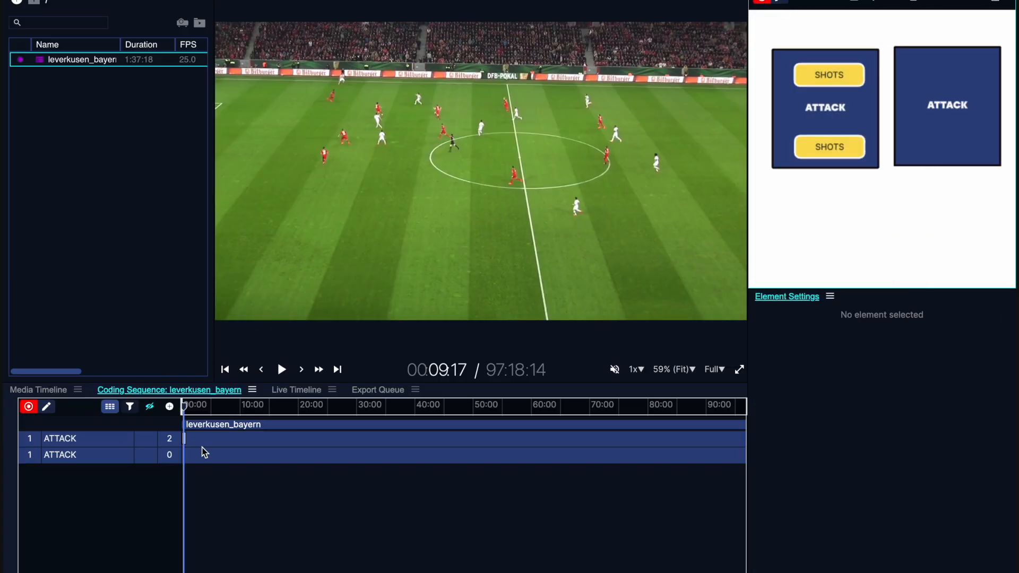
scroll(199, 448, up, 15)
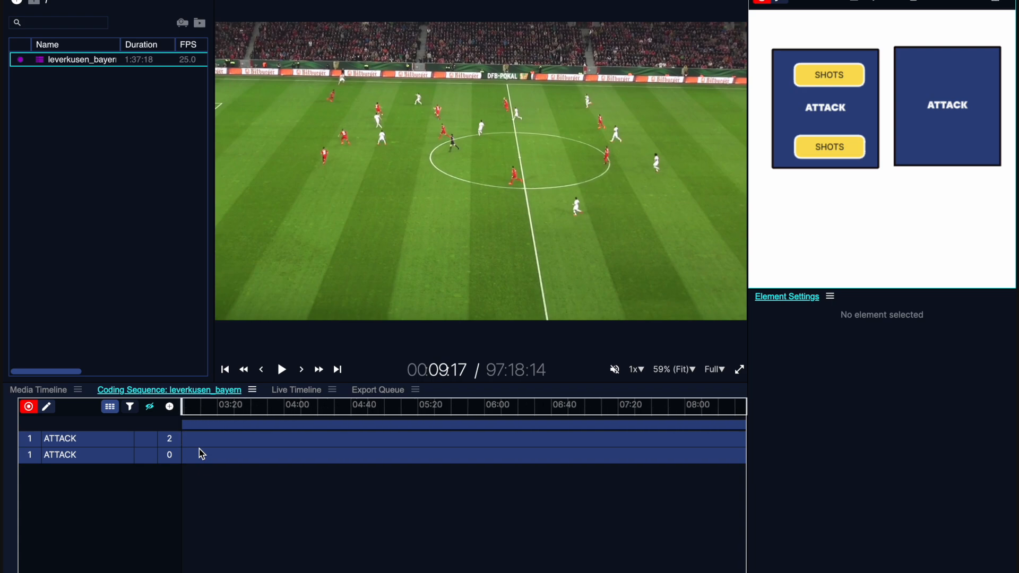
scroll(199, 447, left, 20)
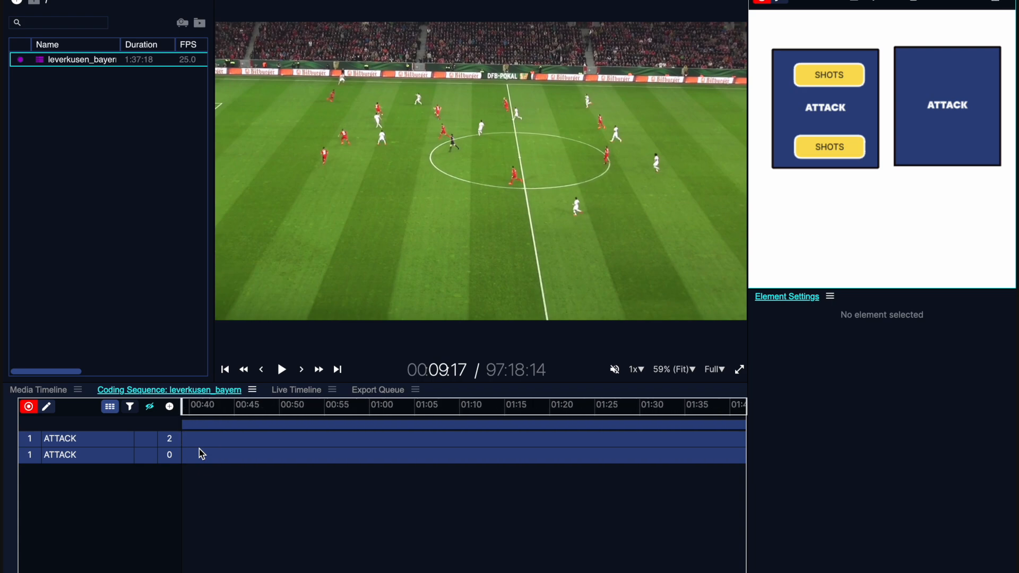
drag(220, 441, 286, 439)
key(space)
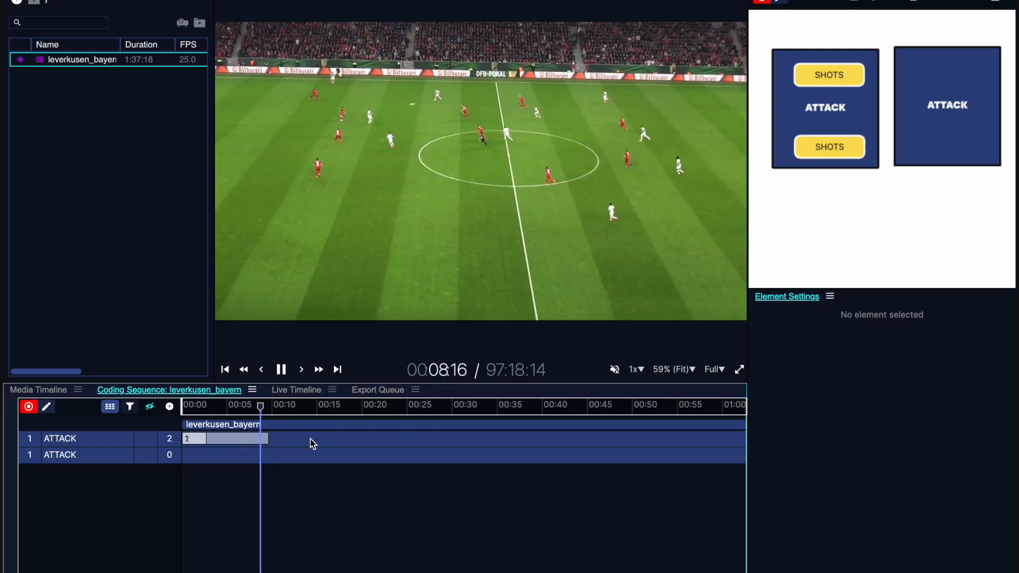
click(377, 432)
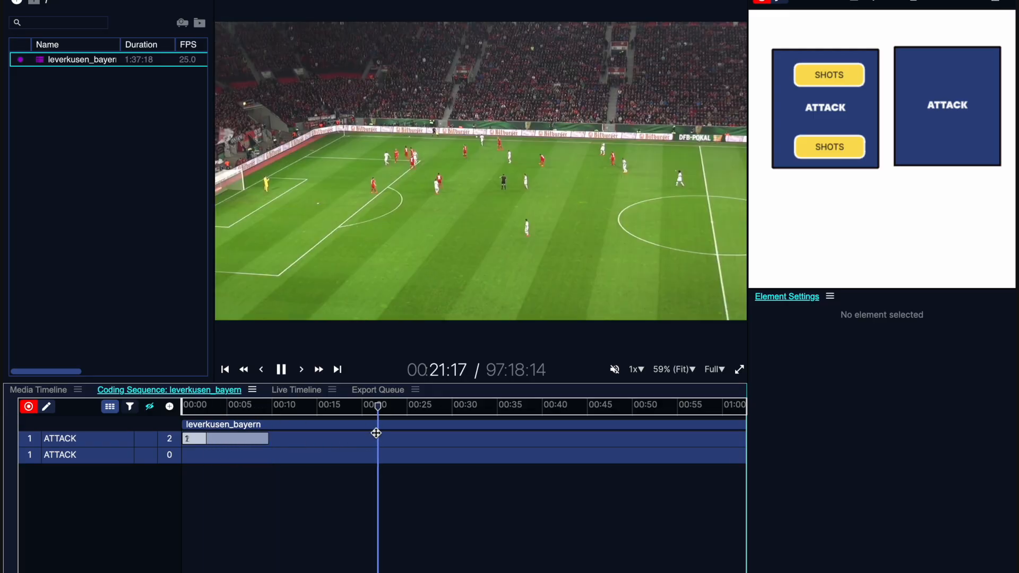
click(438, 416)
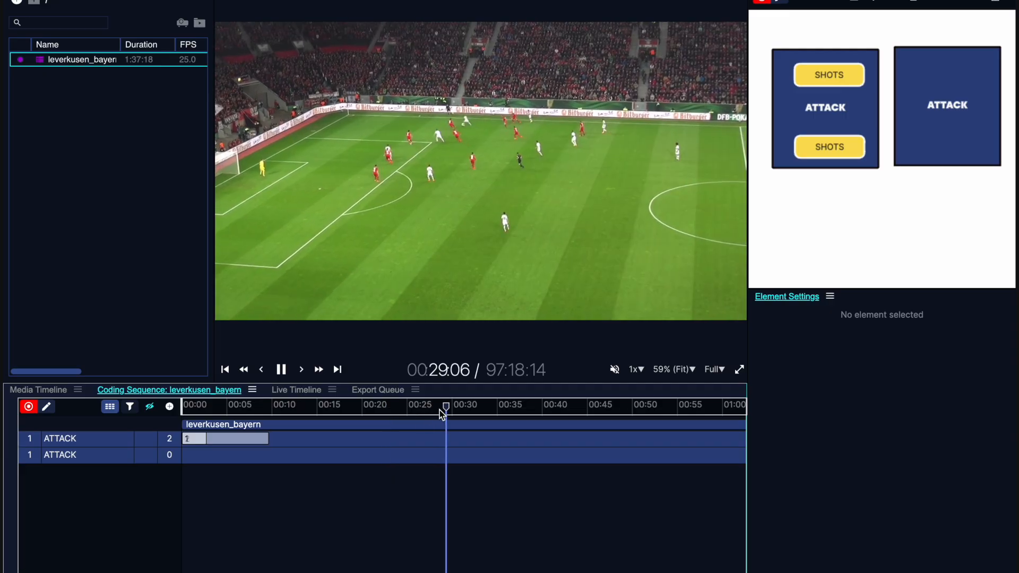
click(635, 370)
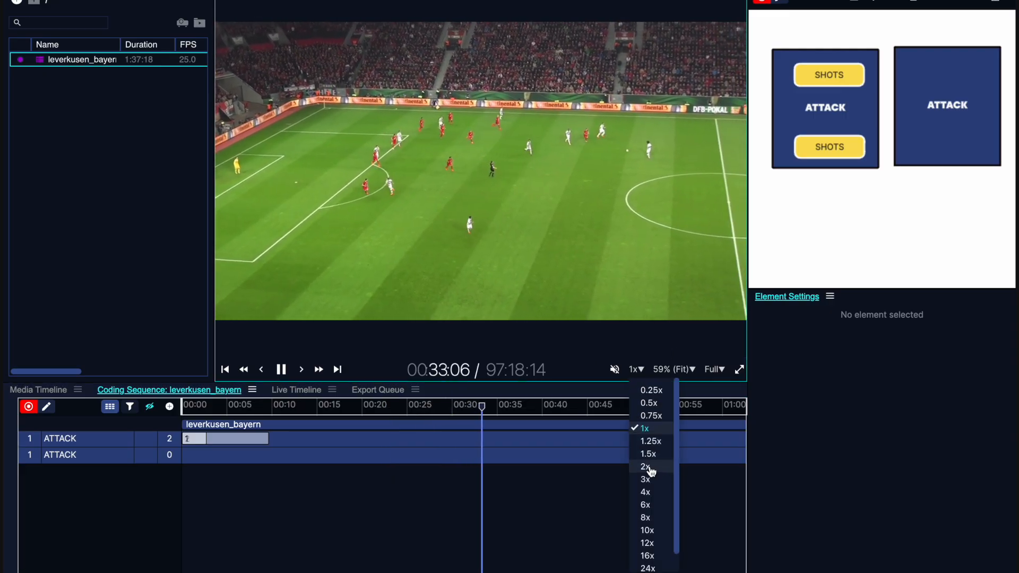
click(649, 468)
- Tag four ATTACK events alternating between the two buttons, add a SHOTS tag to the first two of them, and pause playback
click(818, 117)
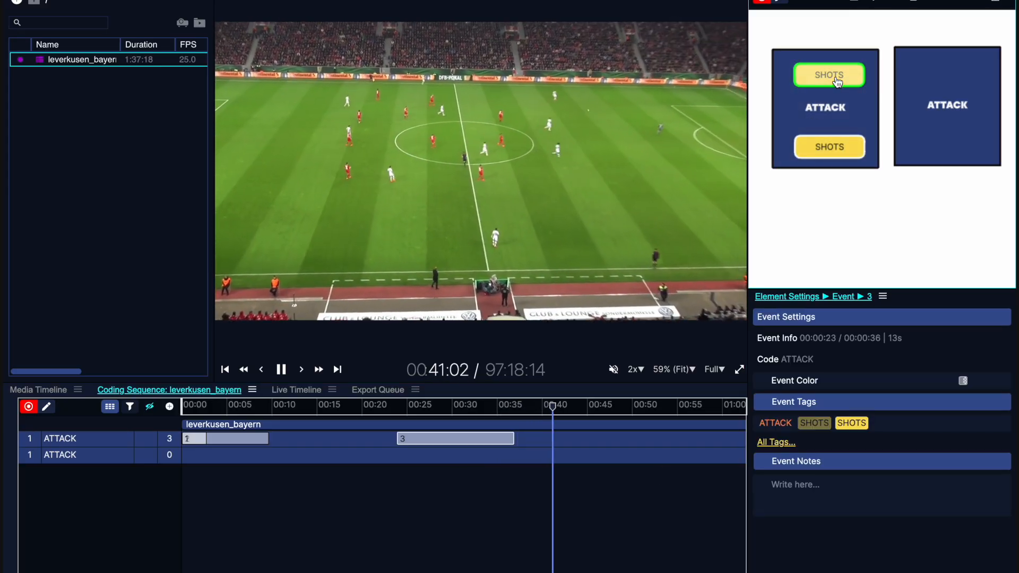
click(902, 101)
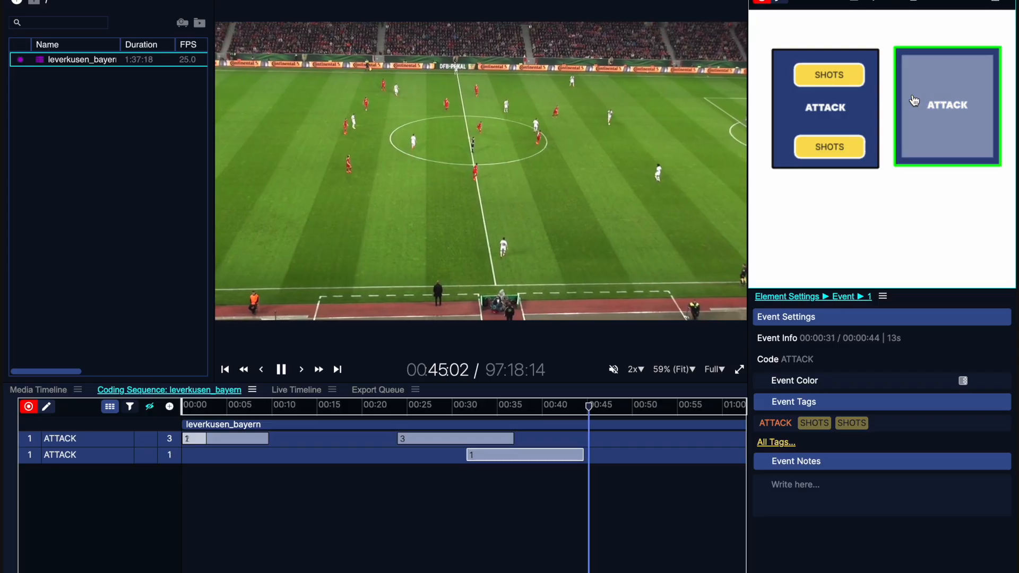
click(852, 147)
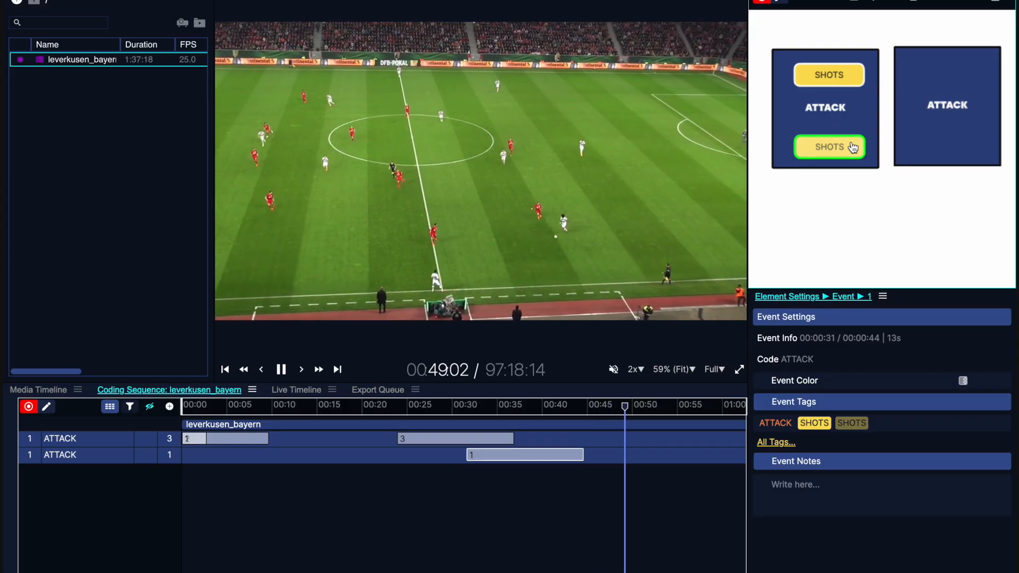
click(868, 107)
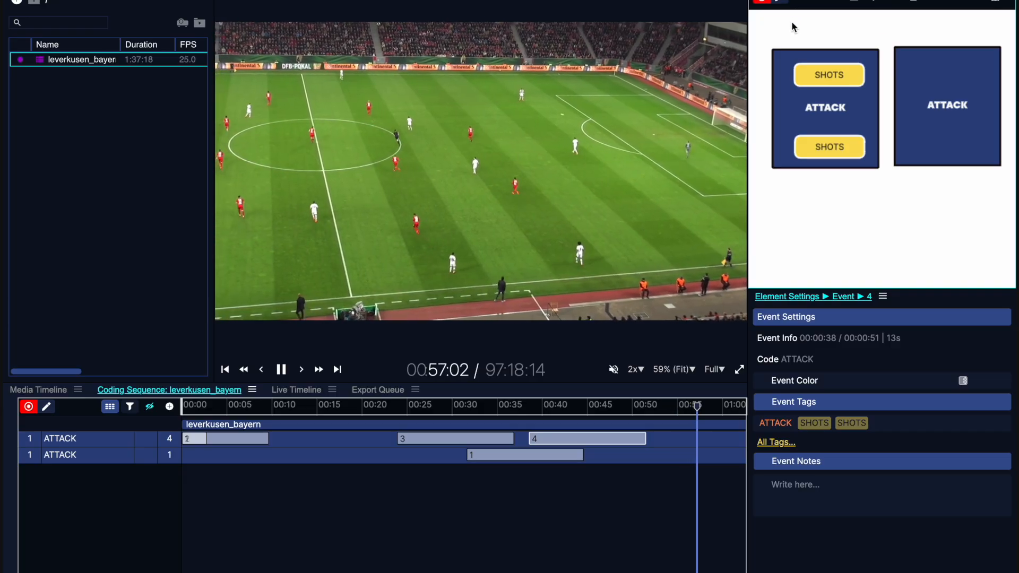
click(926, 100)
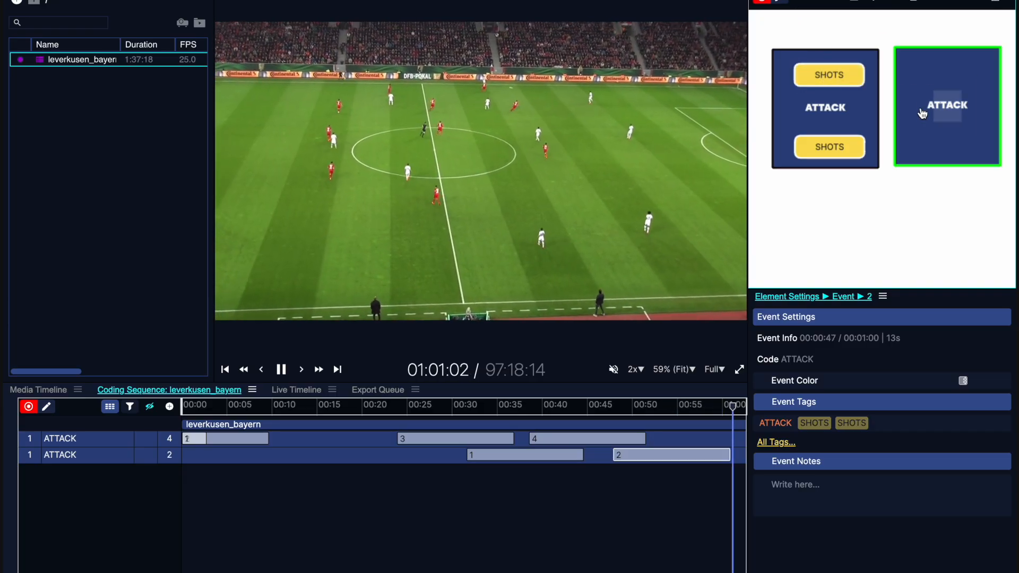
key(space)
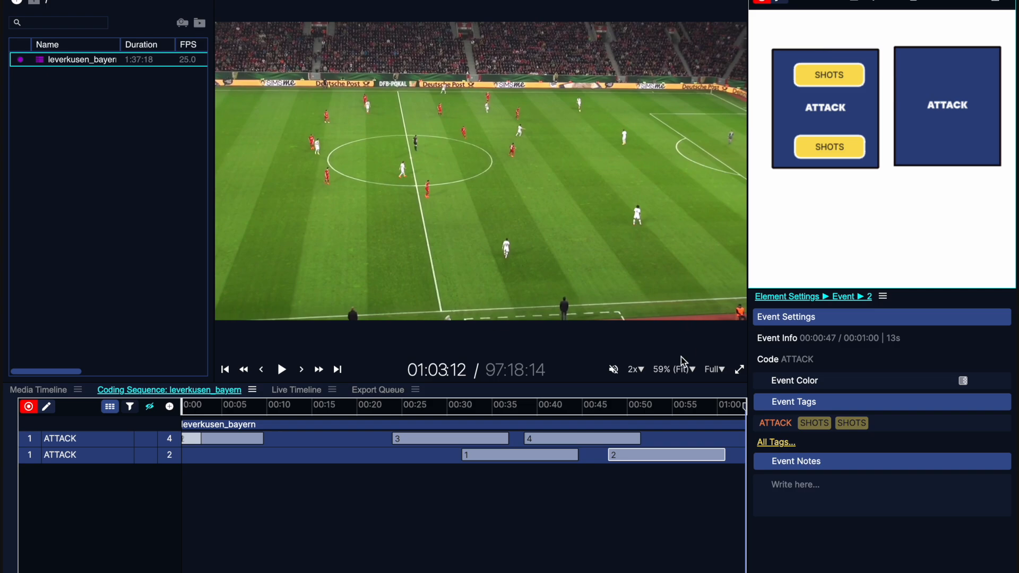
- Trim the second code row's last event to 00:52–00:56 and move the first row's event 2 to start at 00:07
drag(713, 454, 652, 458)
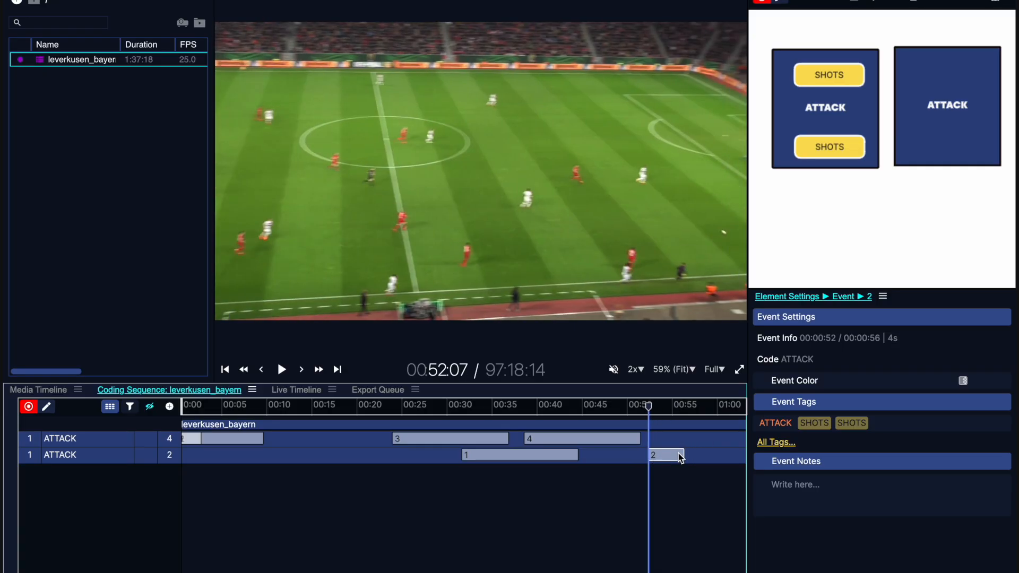
scroll(434, 453, left, 1)
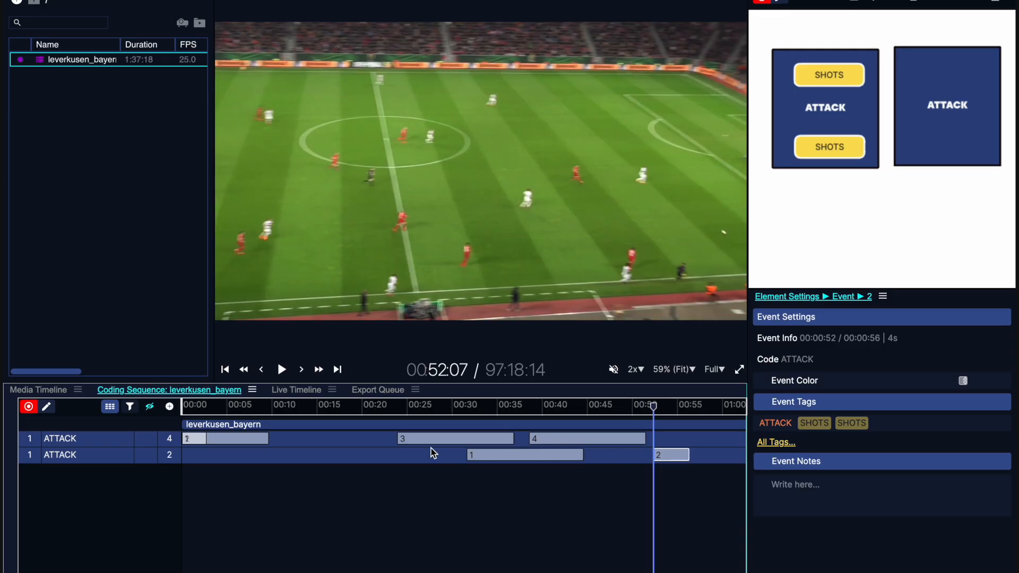
drag(263, 443, 319, 437)
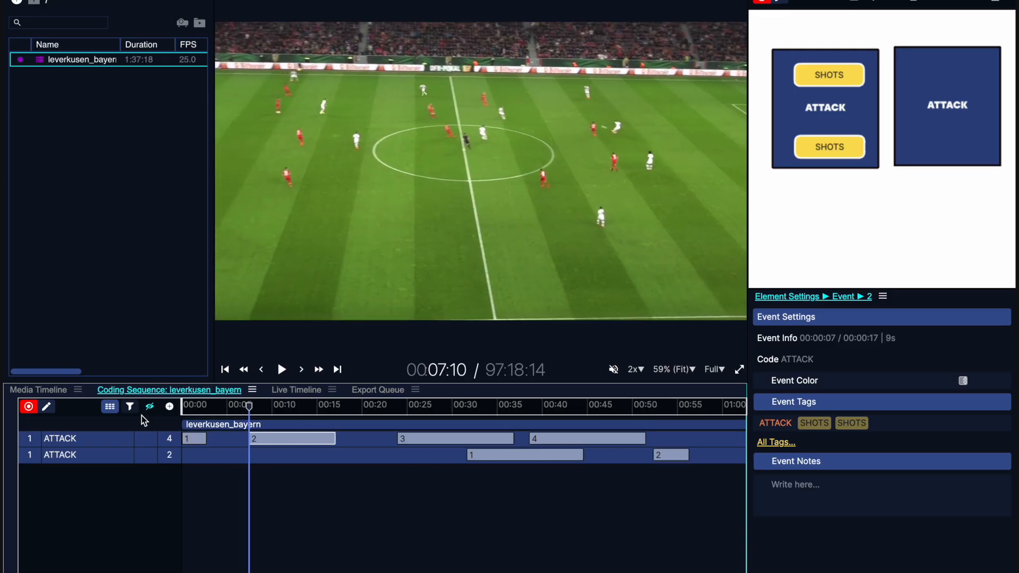
- Switch the coding sequence to edit mode and save event 2 of the first ATTACK row as a clip in a new folder
click(50, 410)
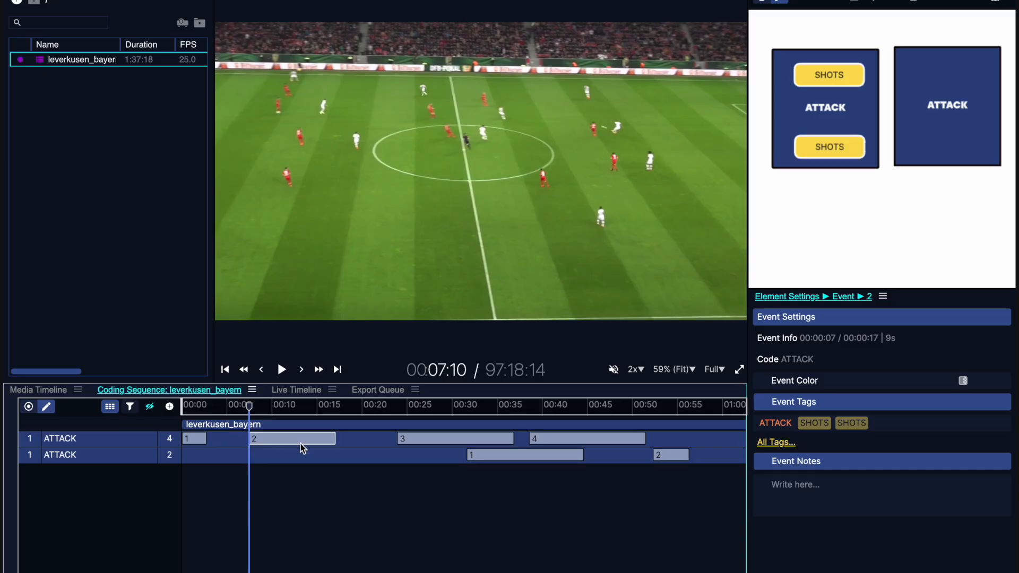
right_click(316, 443)
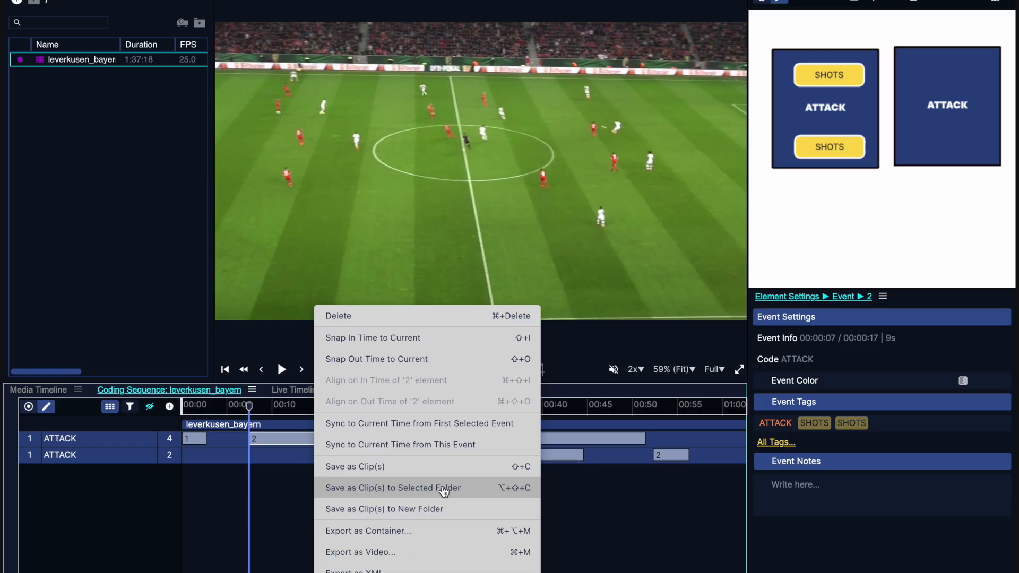
click(490, 513)
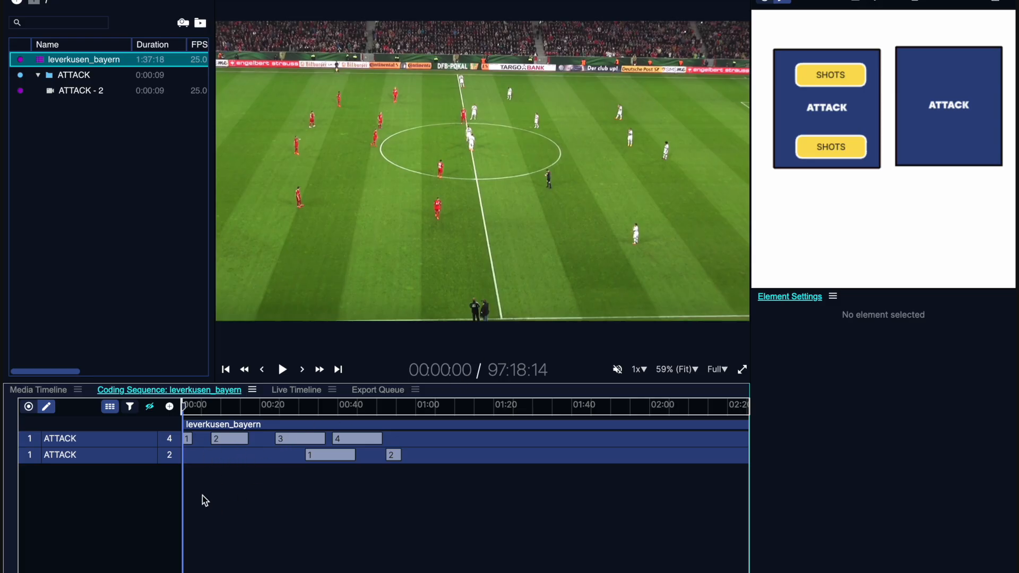
- Select every event in the first ATTACK row and save them as clips in another new folder
click(68, 444)
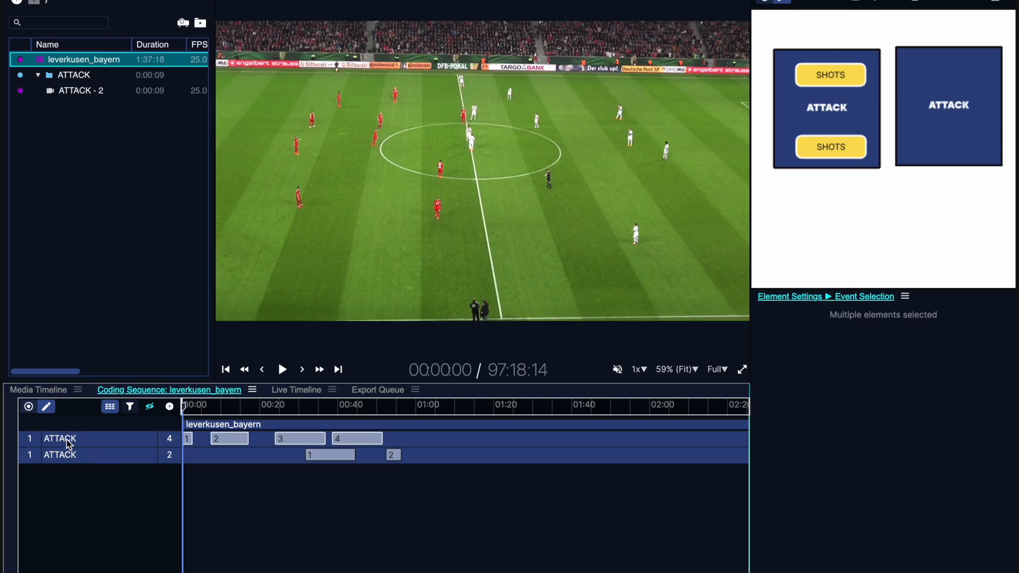
right_click(238, 445)
click(318, 349)
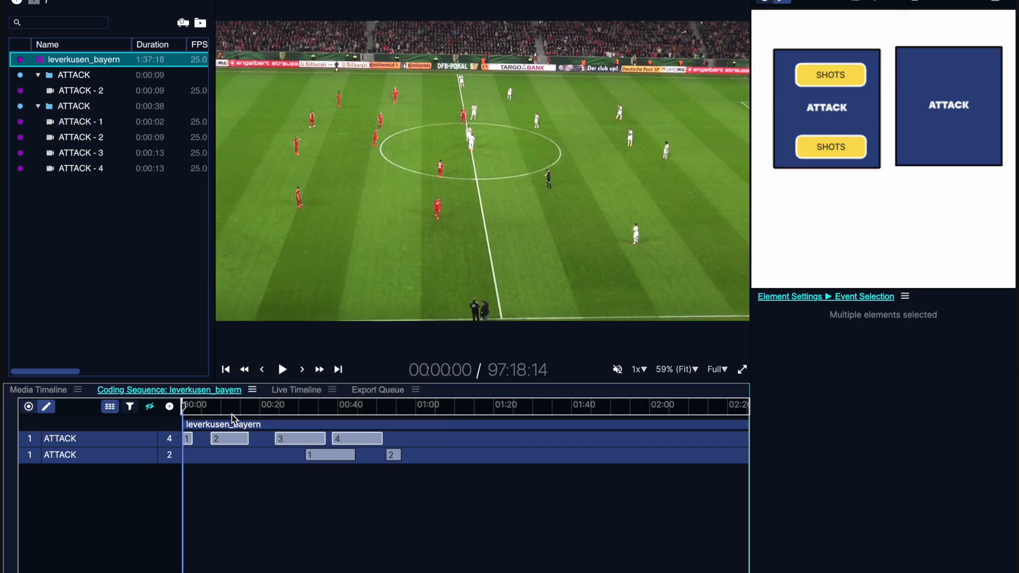
- Step through the first ATTACK row's events in playback, forward to event 4 and back to event 1
click(228, 440)
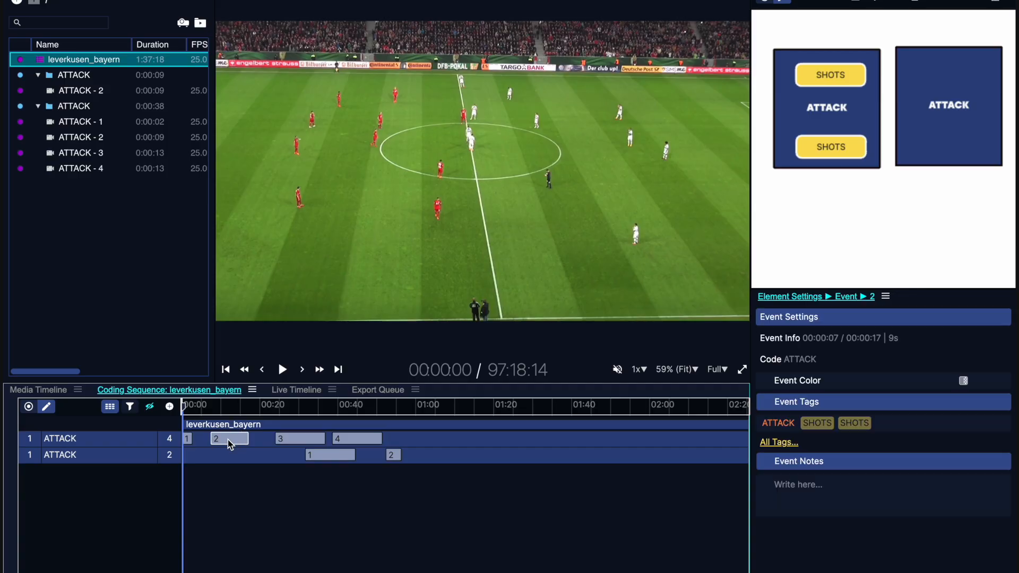
click(70, 440)
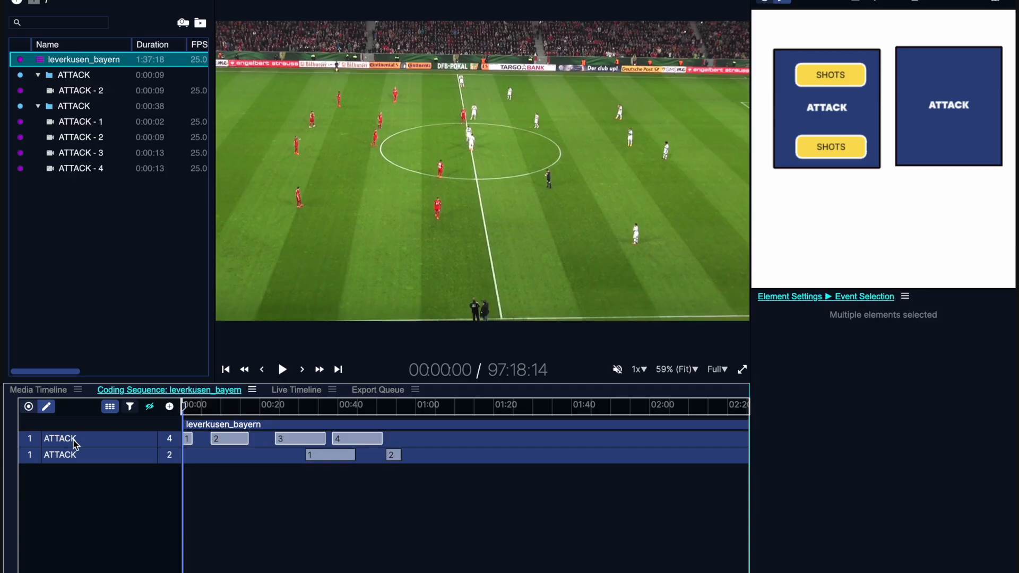
double_click(73, 440)
key(Right)
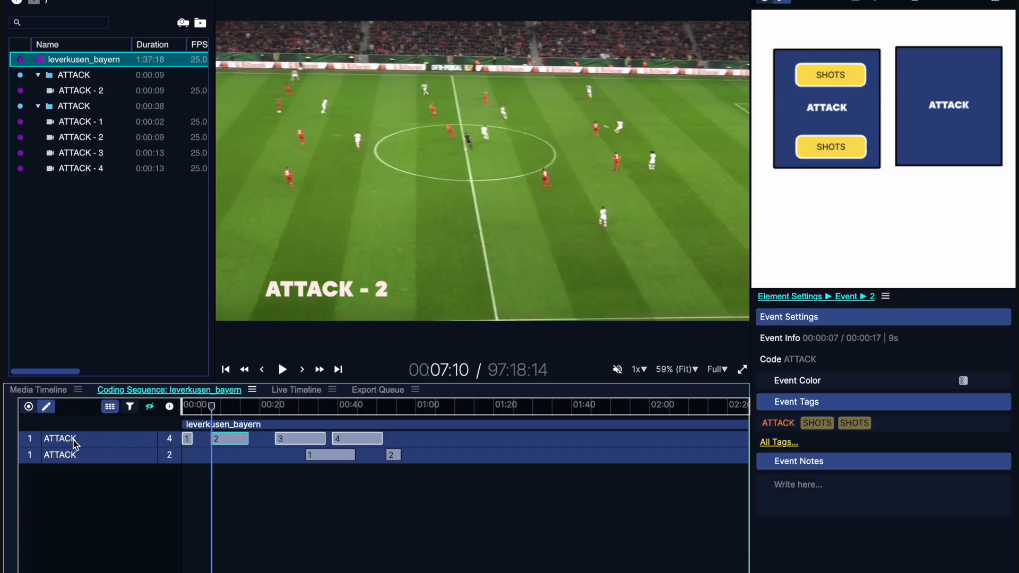
key(Right)
key(Right)
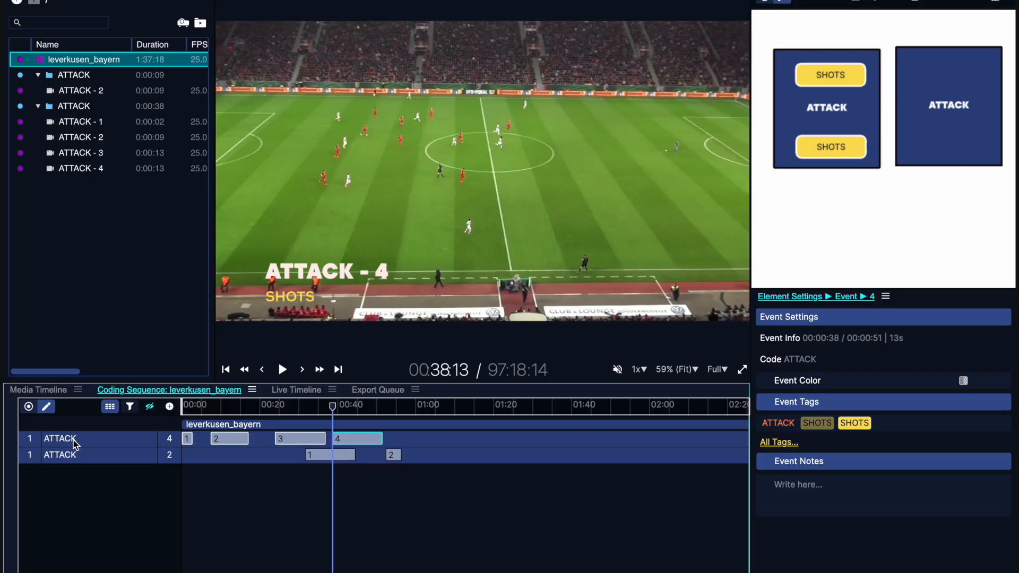
key(Left)
key(Left)
key(Left)
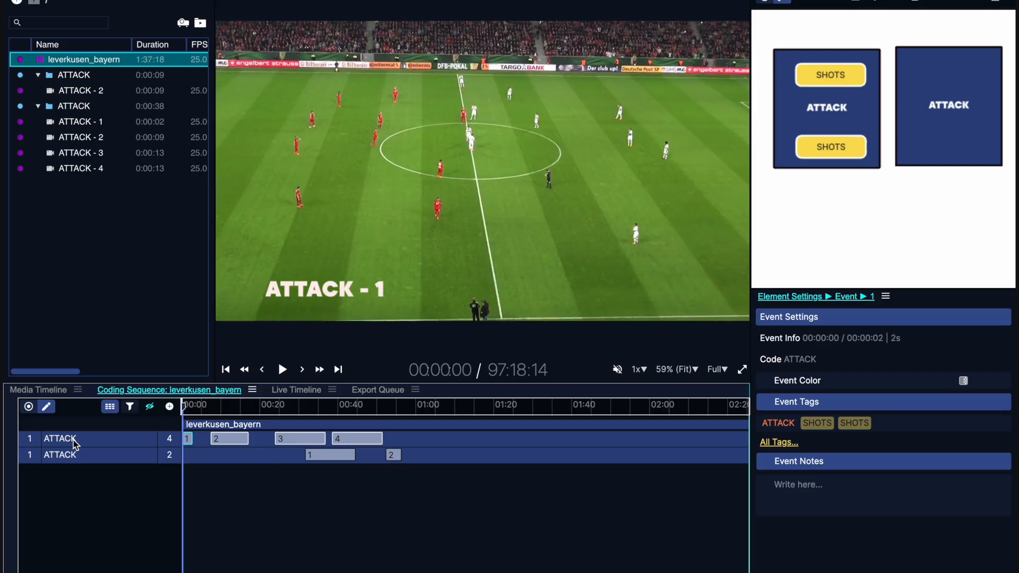
- Import an XML file of coded match events into the leverkusen_bayern coding sequence
click(249, 484)
click(170, 407)
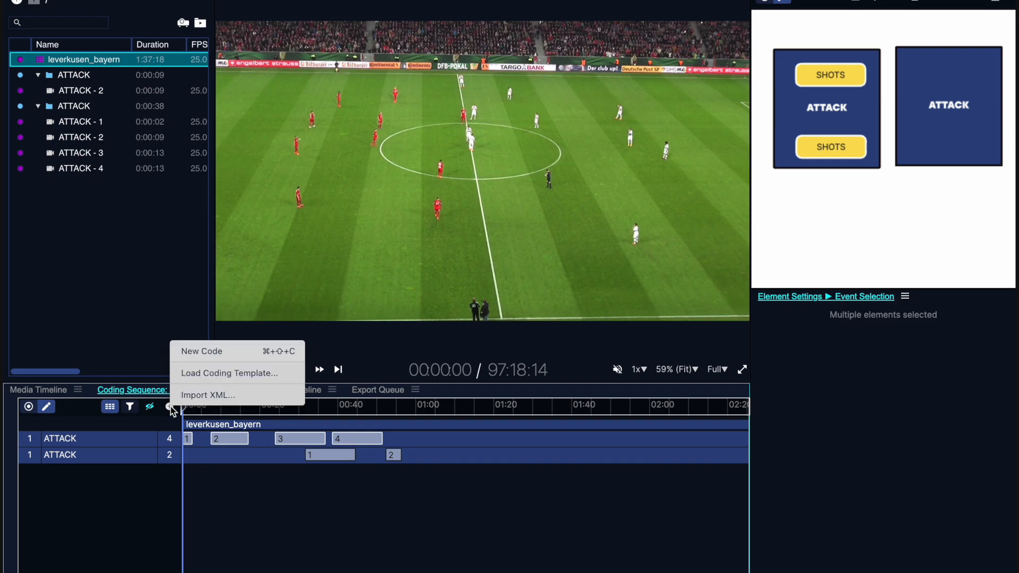
click(170, 407)
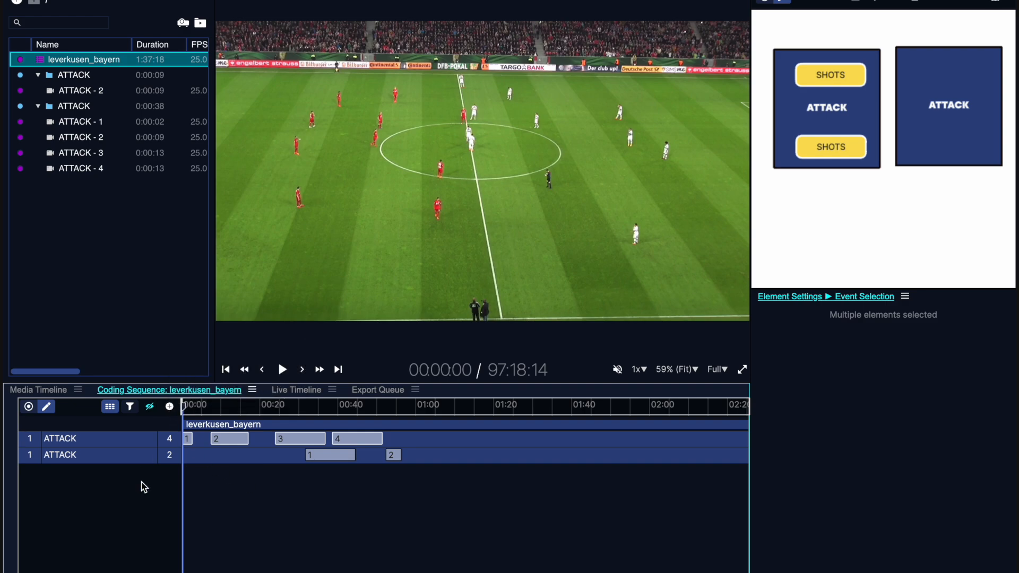
right_click(144, 487)
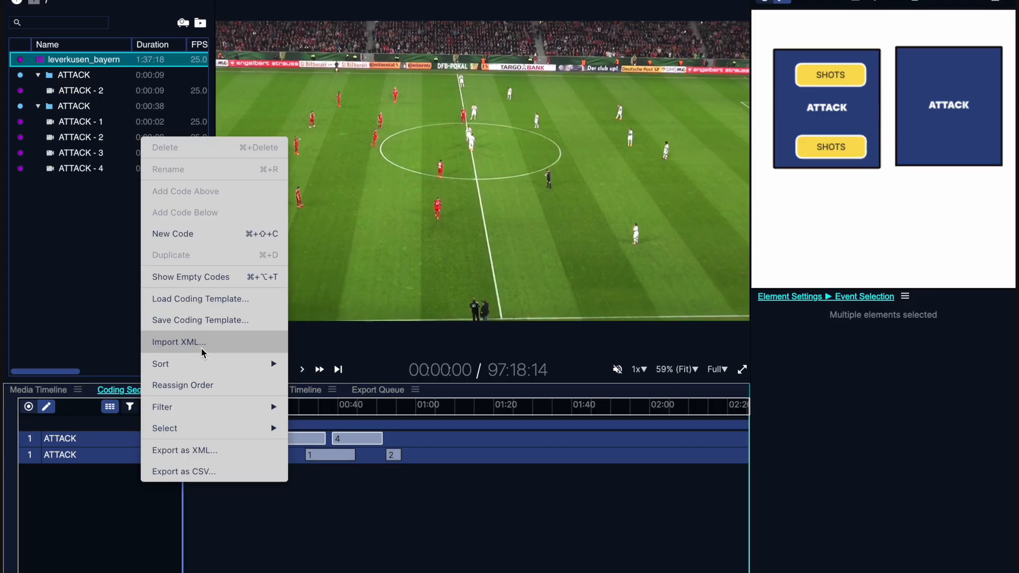
click(247, 524)
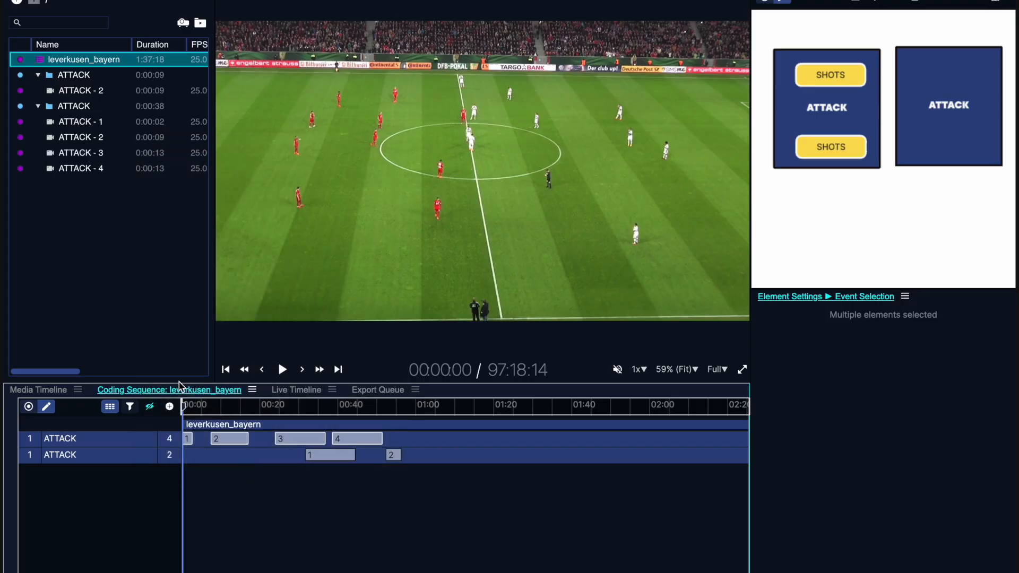
click(170, 407)
click(215, 398)
double_click(644, 231)
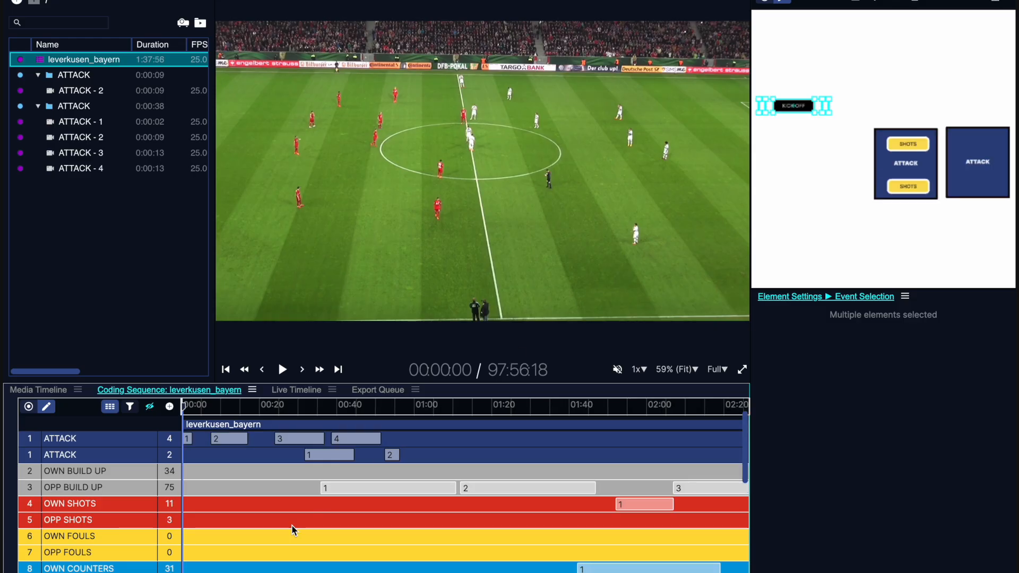
- Turn on filtering for the coding sequence and filter its events by the OWN CORNERS code
scroll(293, 530, down, 2)
scroll(293, 530, right, 2)
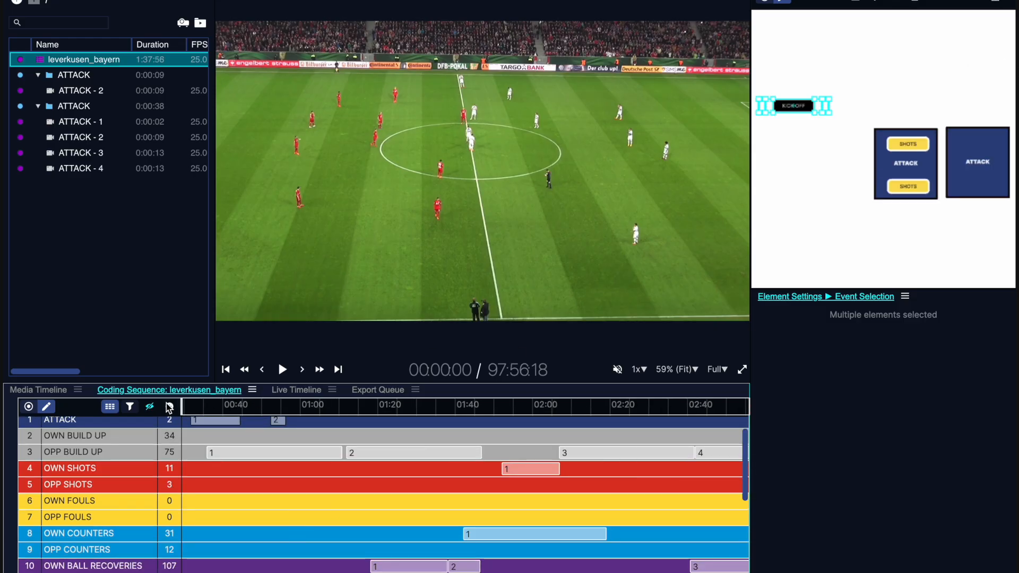
click(110, 406)
click(130, 407)
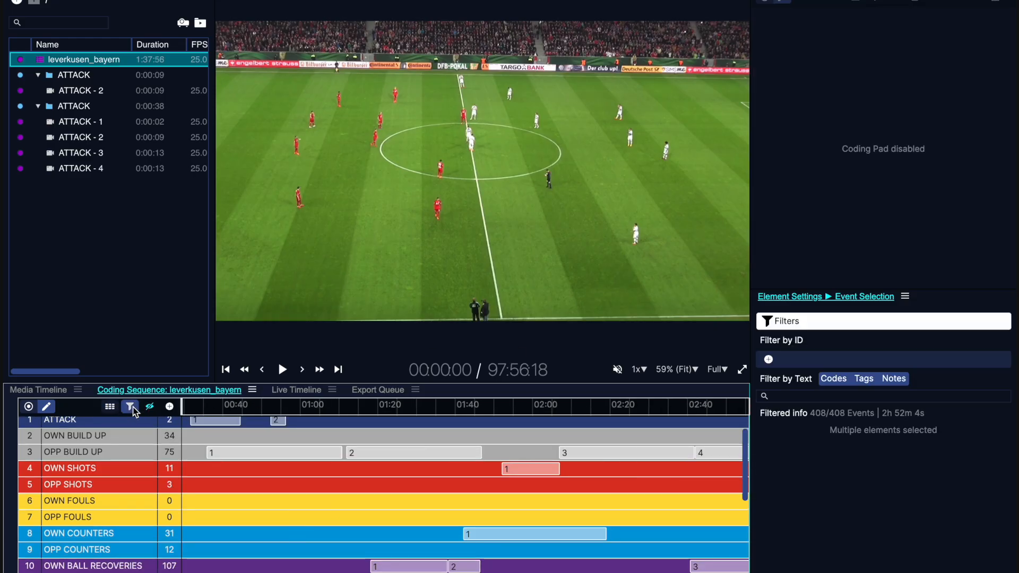
scroll(276, 493, up, 3)
scroll(308, 494, up, 1)
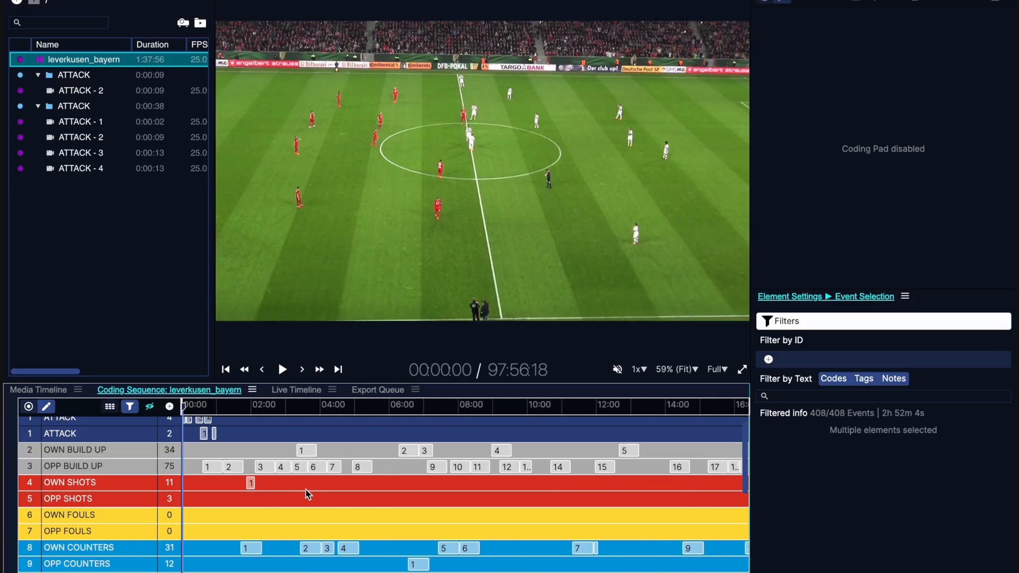
click(768, 359)
mouse_move(807, 367)
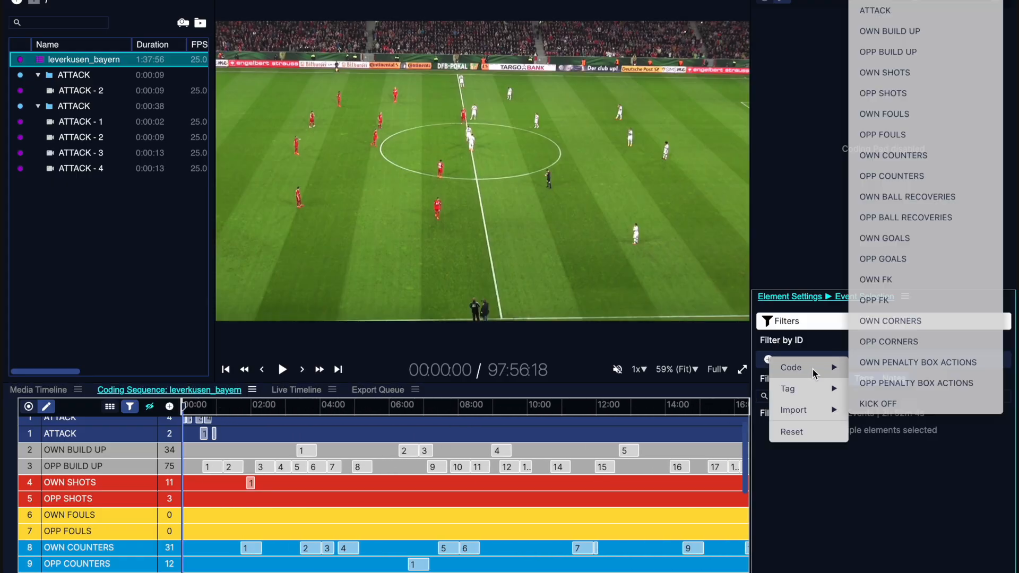
click(890, 322)
- Hide the empty code rows in the coding sequence and remove the OWN CORNERS filter
scroll(504, 490, up, 1)
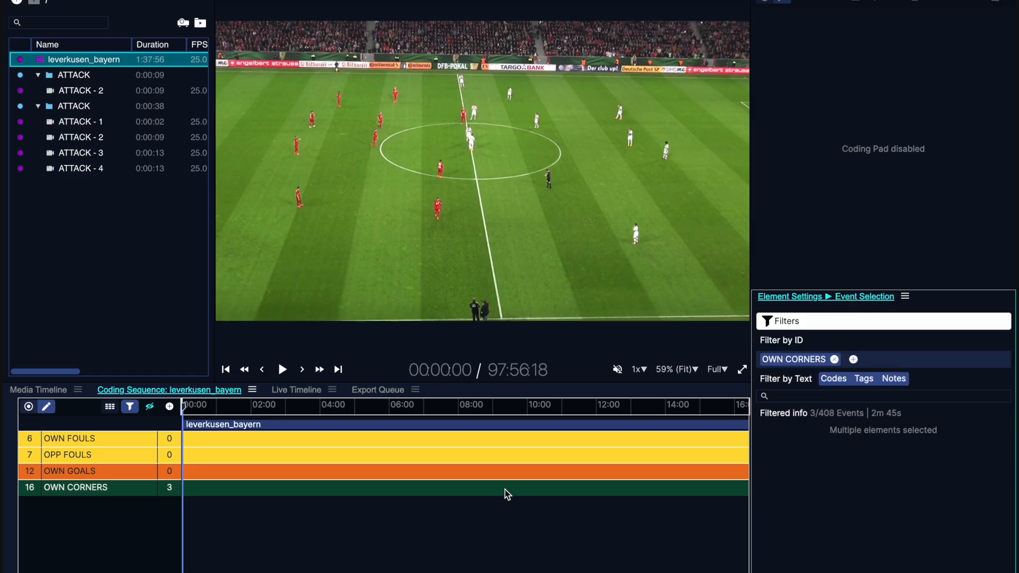
scroll(689, 473, down, 3)
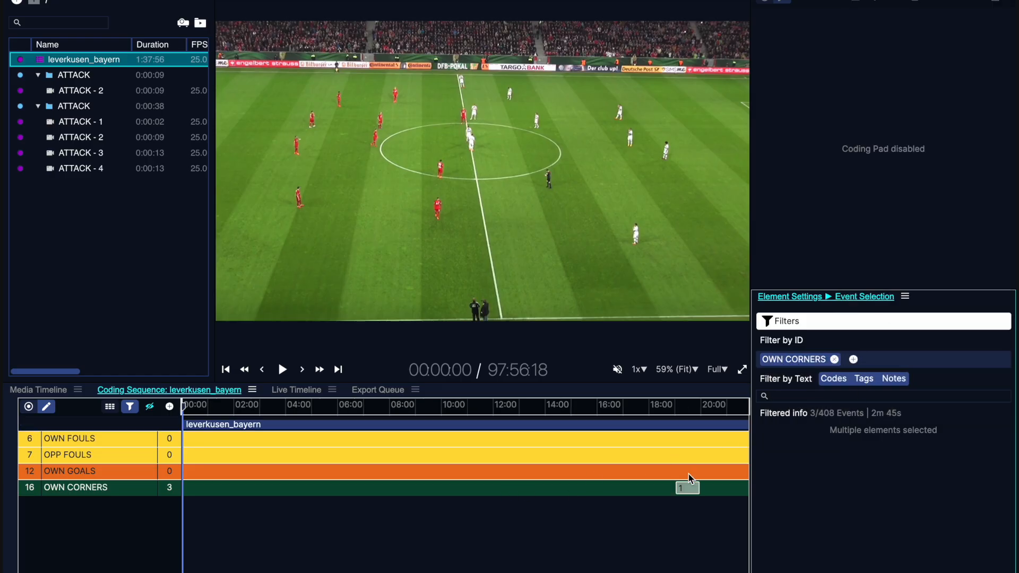
scroll(584, 469, down, 4)
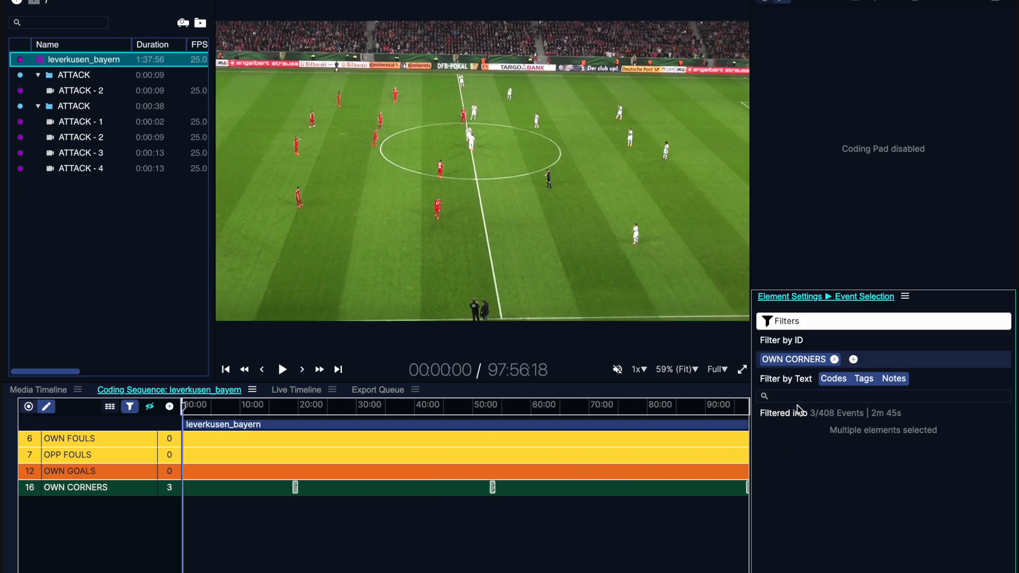
click(150, 407)
click(149, 407)
click(150, 407)
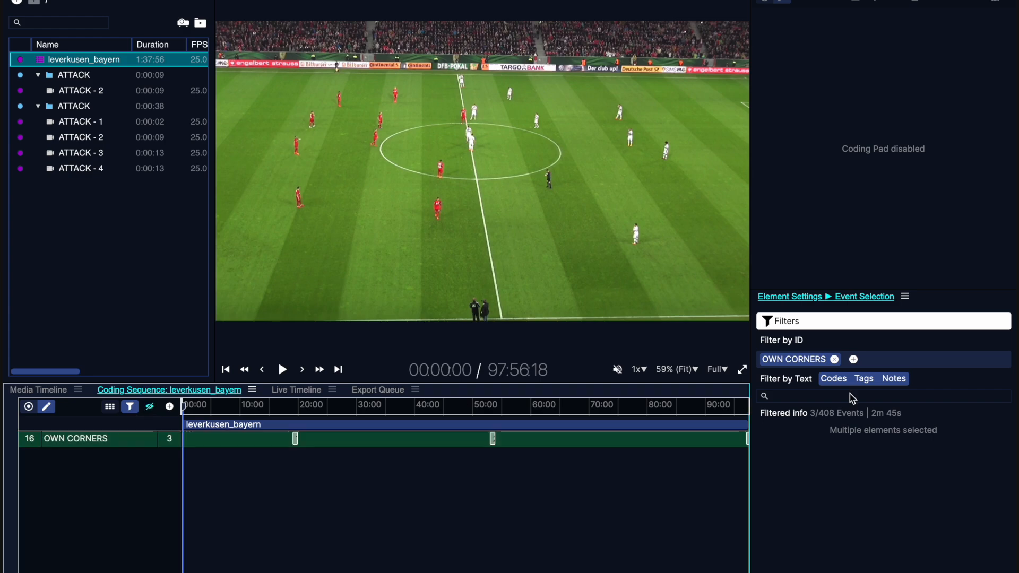
click(834, 360)
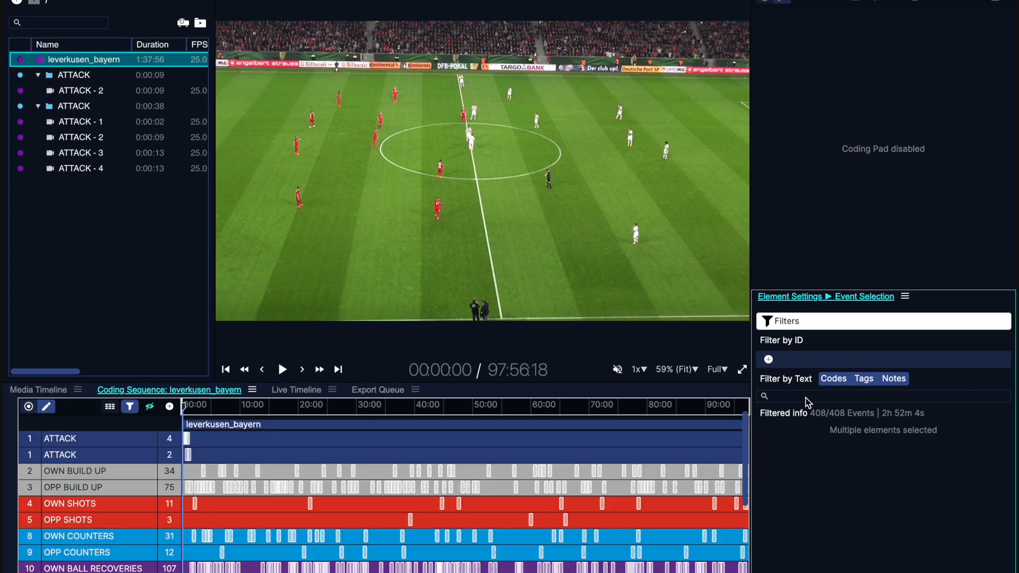